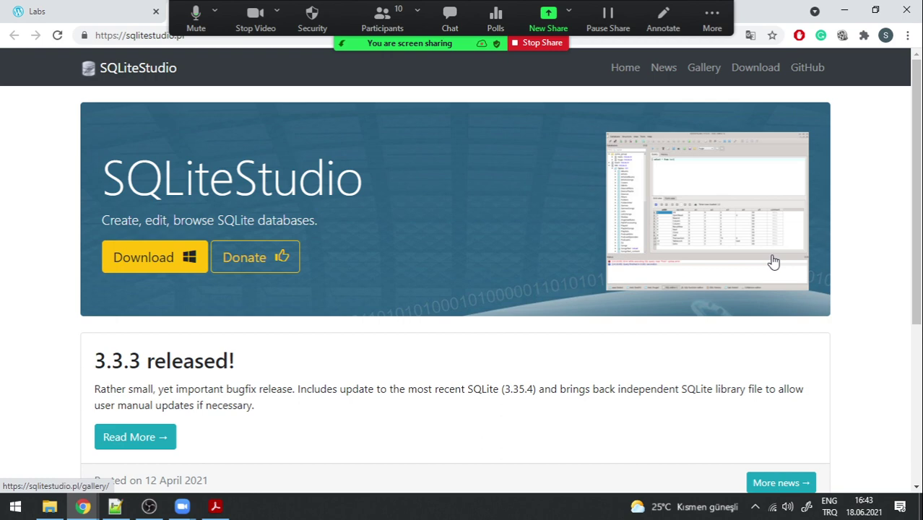
# Step: Cancel the sqlitestudio-3.3.3.zip download in Chrome
pyautogui.click(123, 258)
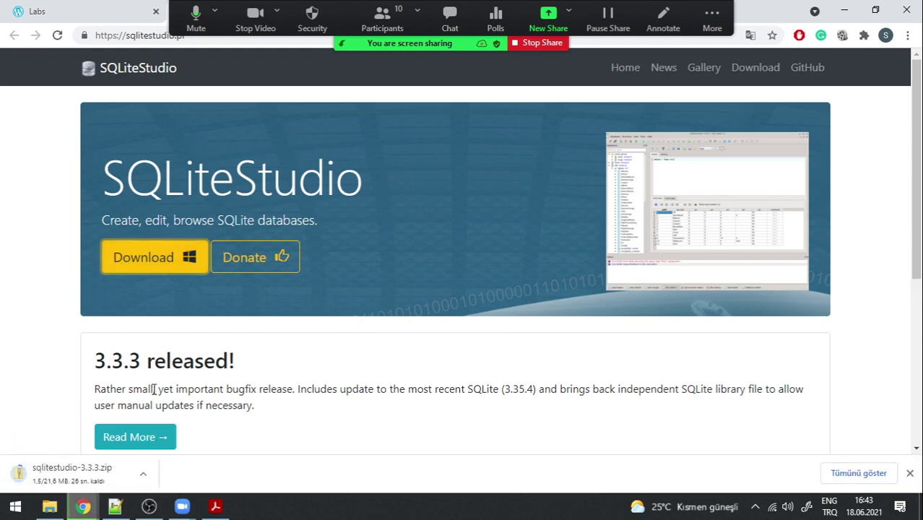
pyautogui.click(143, 474)
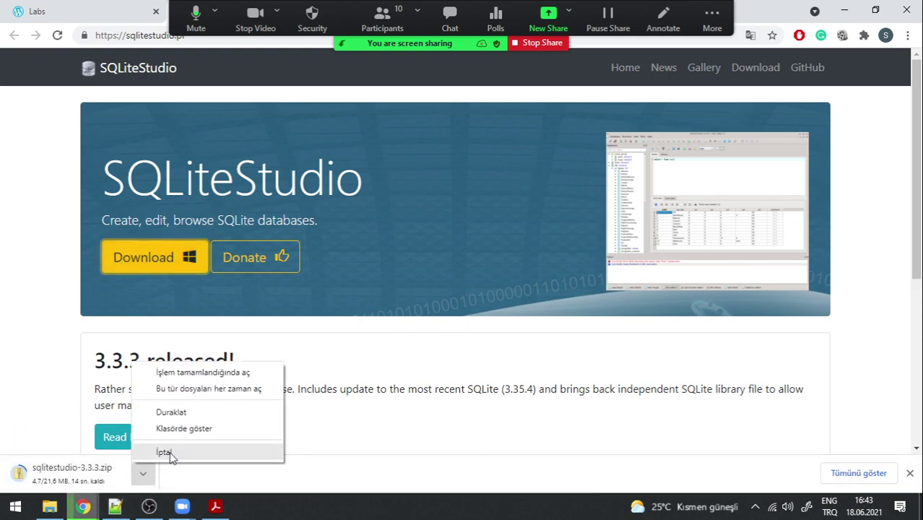
pyautogui.click(172, 450)
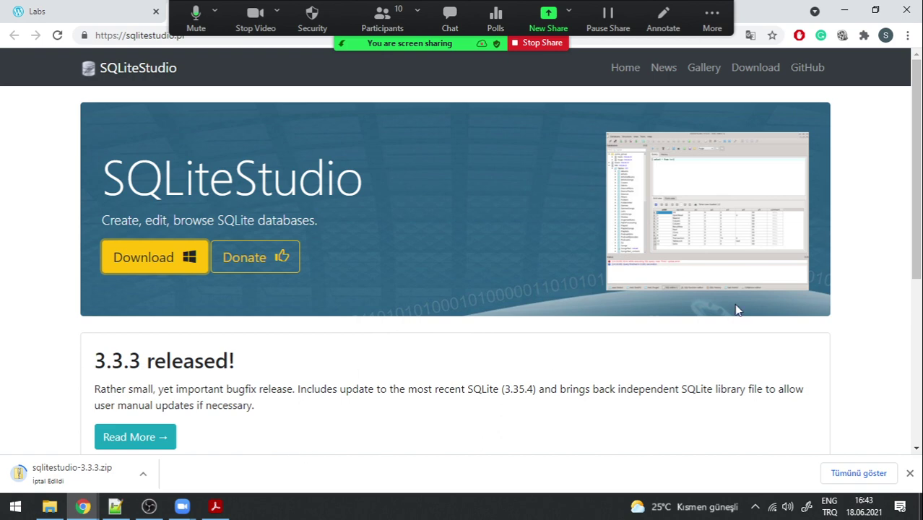
# Step: Go to the SQLiteStudio GitHub releases page, browse the 3.3.3 release files, and restore the window
pyautogui.scroll(-3, 737, 309)
pyautogui.scroll(5, 737, 310)
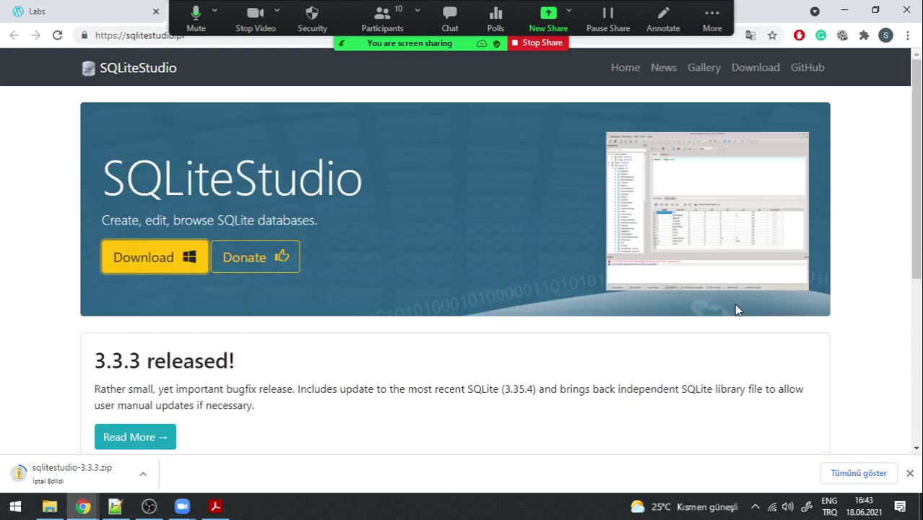
pyautogui.click(751, 72)
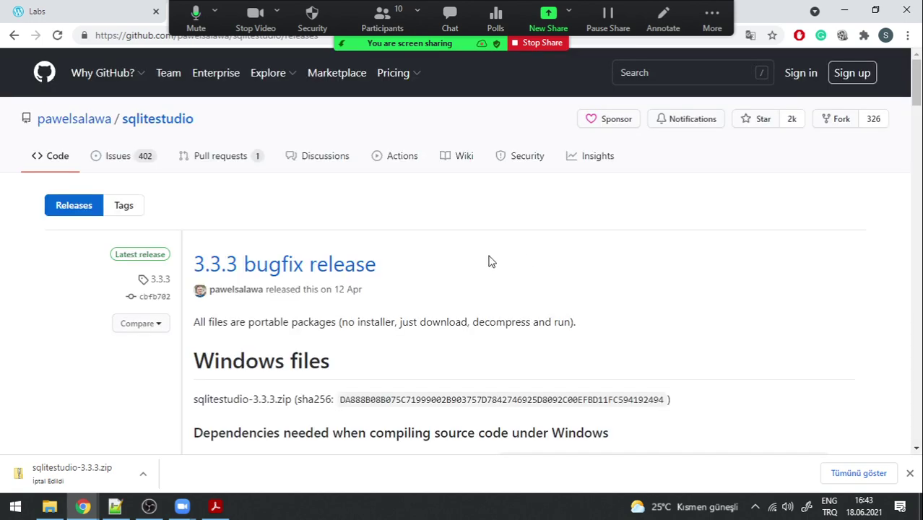
pyautogui.scroll(-3, 303, 273)
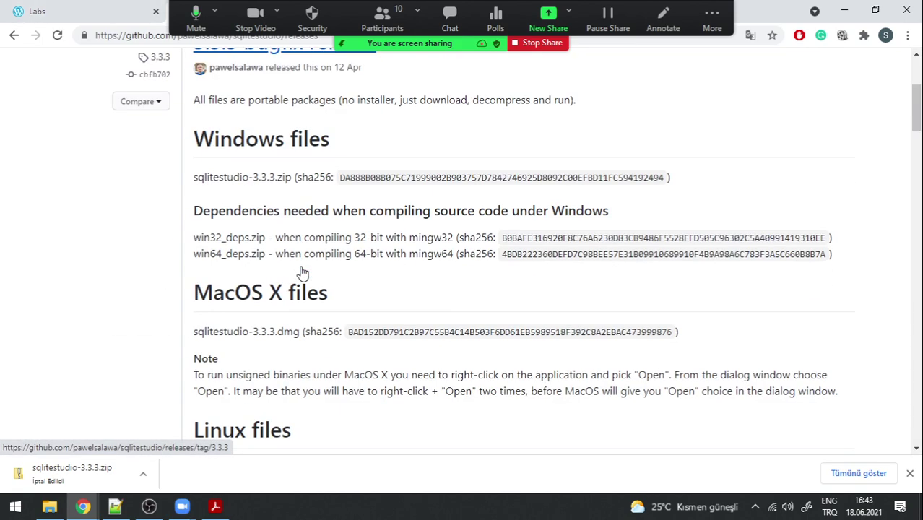
pyautogui.scroll(-1, 303, 273)
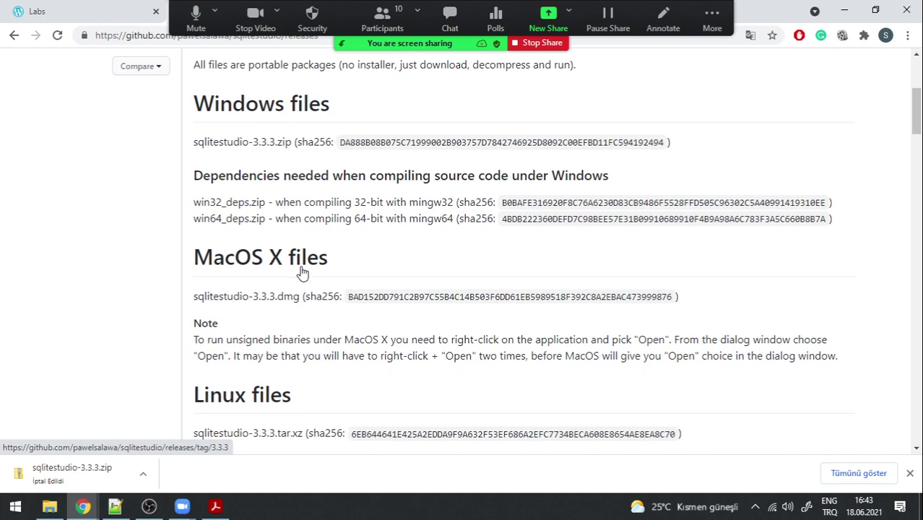
pyautogui.scroll(-2, 303, 263)
pyautogui.scroll(2, 303, 263)
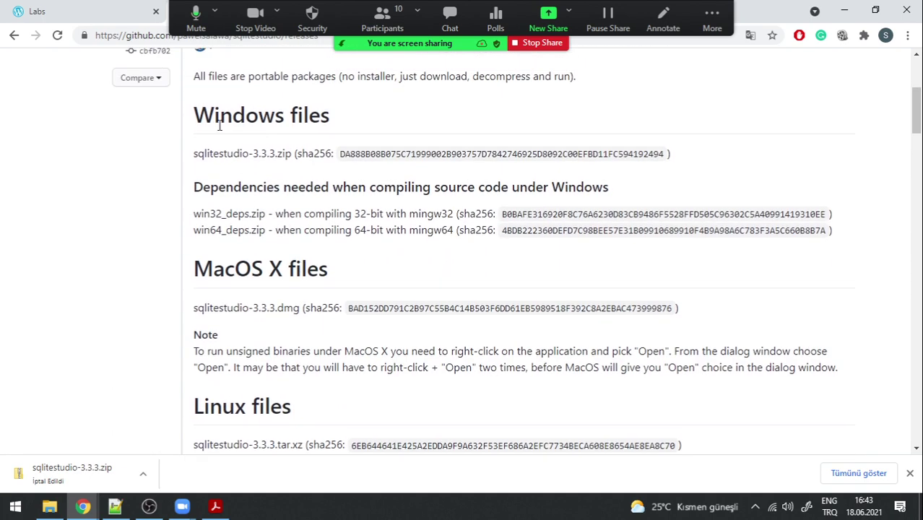
pyautogui.scroll(-5, 366, 391)
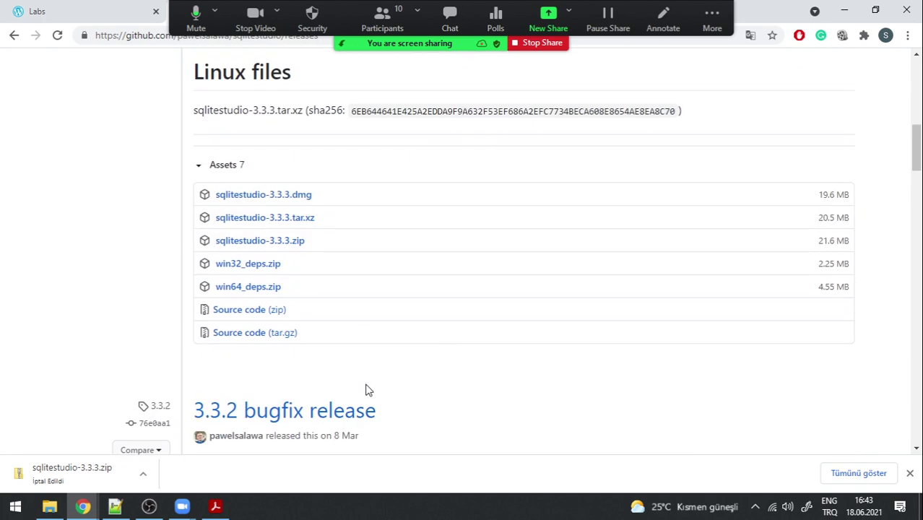
pyautogui.scroll(4, 462, 328)
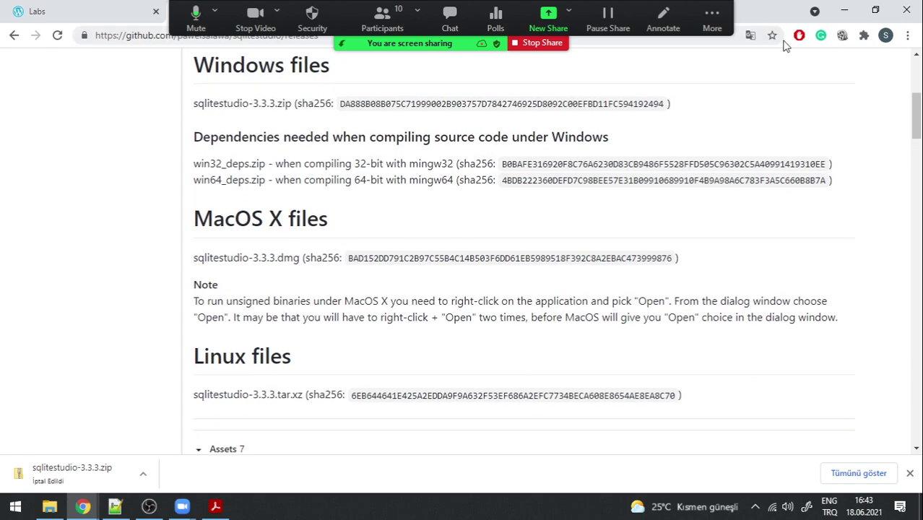
pyautogui.doubleClick(781, 5)
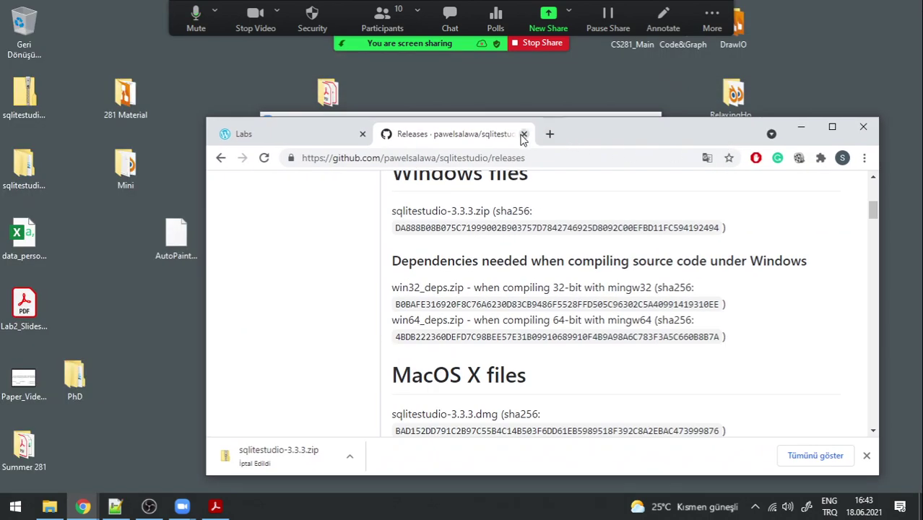
# Step: Close the releases page and open the sqlitestudio-3.3.3 > SQLiteStudio folder
pyautogui.click(523, 133)
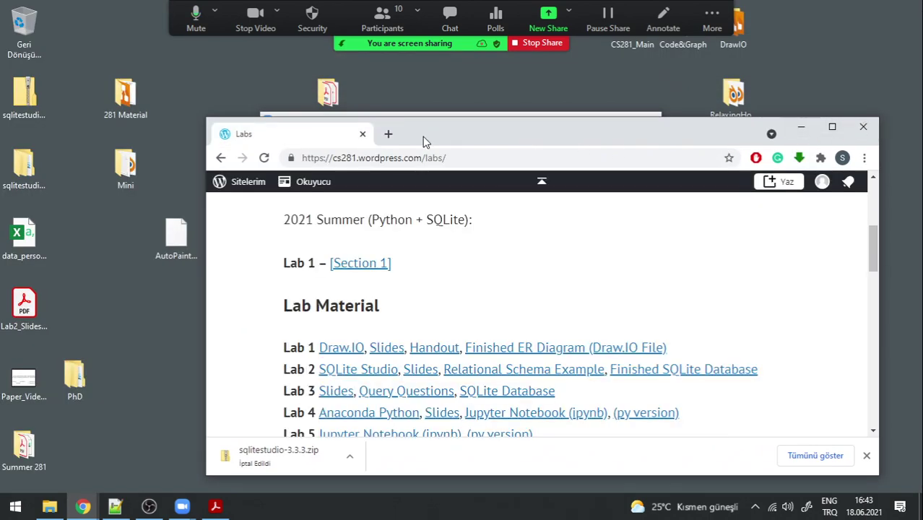
pyautogui.click(79, 128)
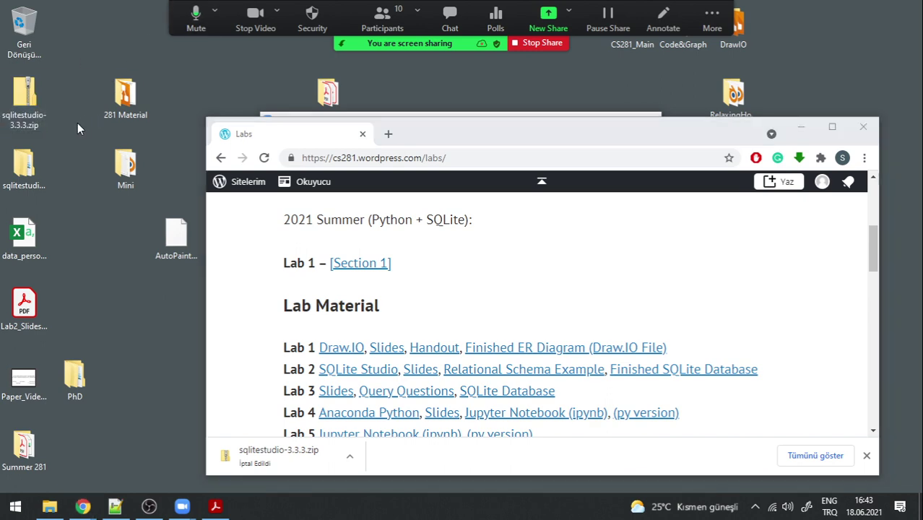
pyautogui.doubleClick(23, 166)
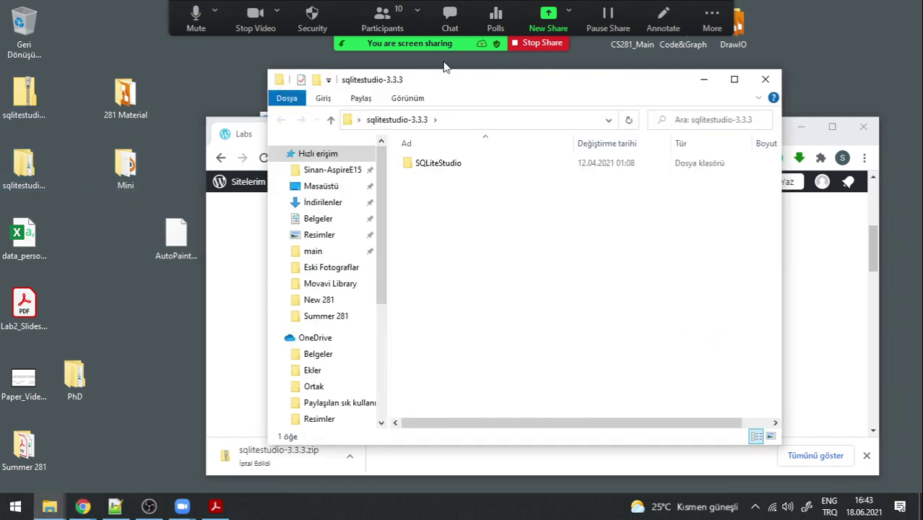
pyautogui.moveTo(438, 85); pyautogui.dragTo(257, 81)
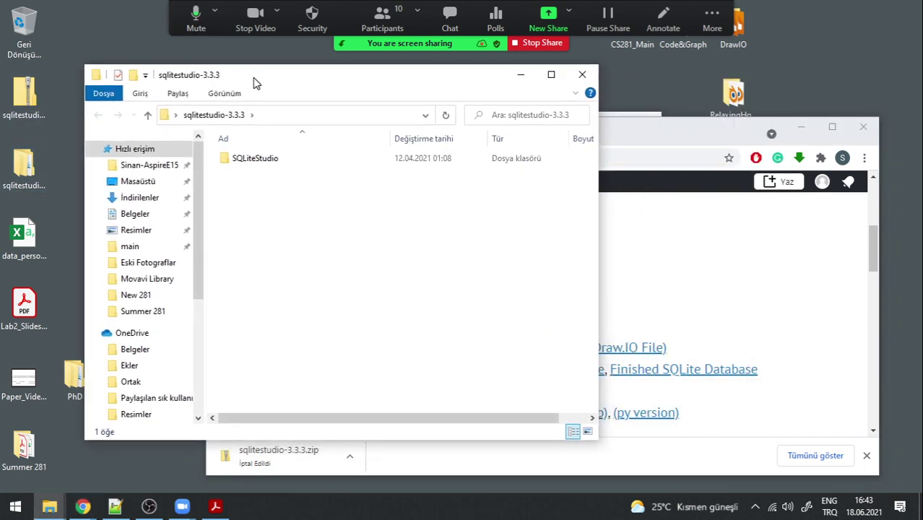
pyautogui.doubleClick(264, 162)
# Step: Select SQLiteStudio.exe, check the lab slides, then launch the program
pyautogui.keyDown('ctrl'); pyautogui.scroll(4, 434, 278); pyautogui.keyUp('ctrl')
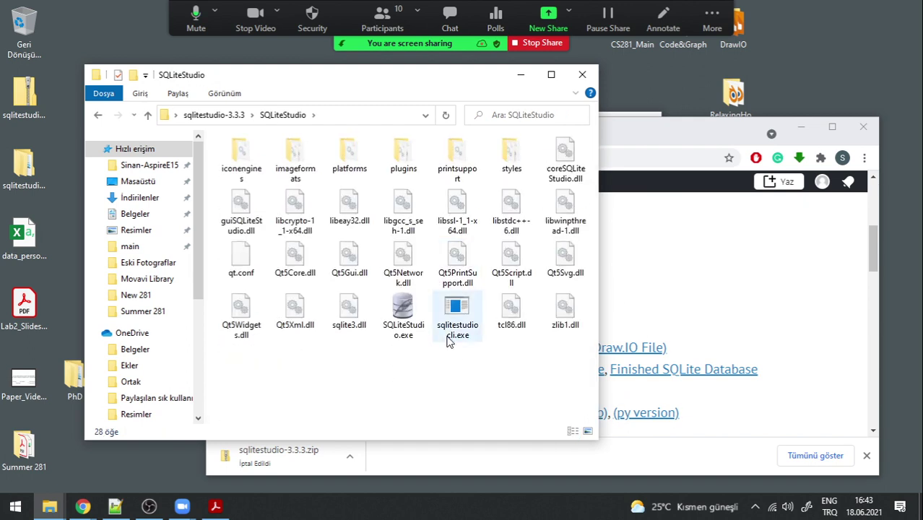
pyautogui.click(404, 314)
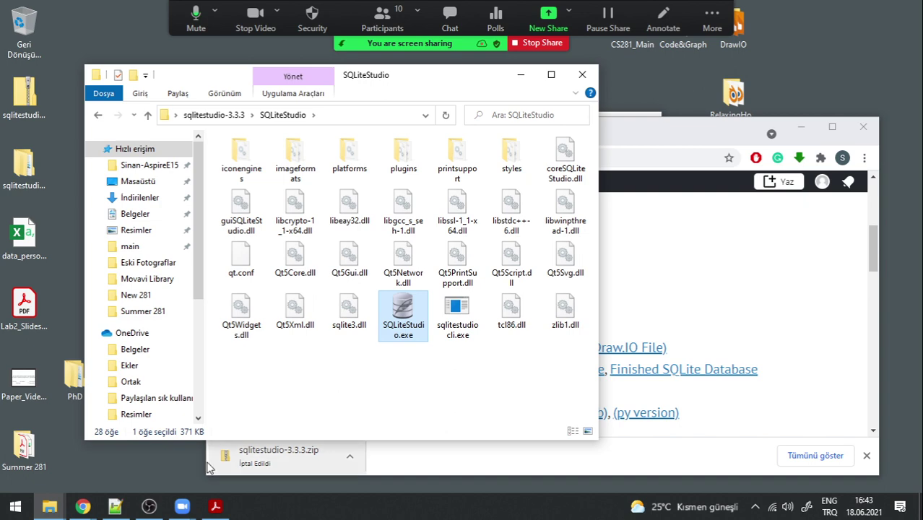
pyautogui.click(215, 506)
pyautogui.scroll(9, 354, 287)
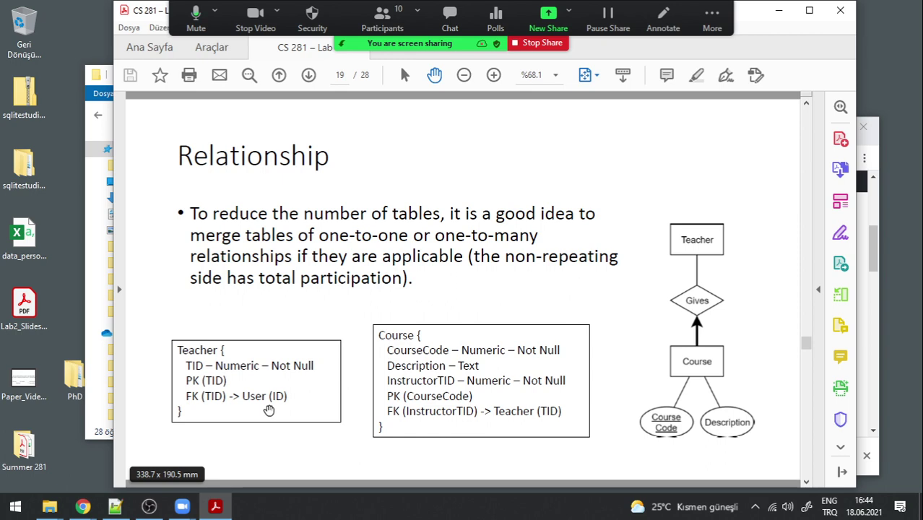
pyautogui.click(846, 21)
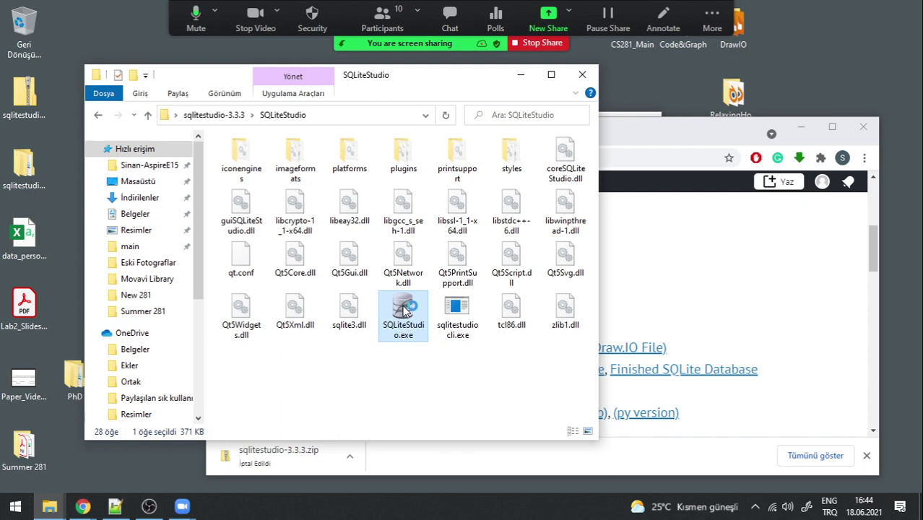
pyautogui.press('Return')
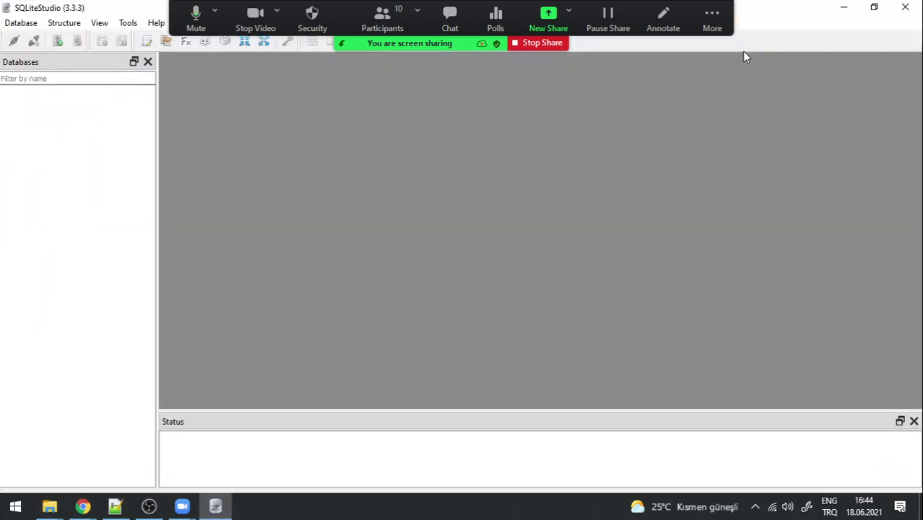
# Step: Hide Zoom's floating meeting controls and open SQLiteStudio's Database menu
pyautogui.click(718, 24)
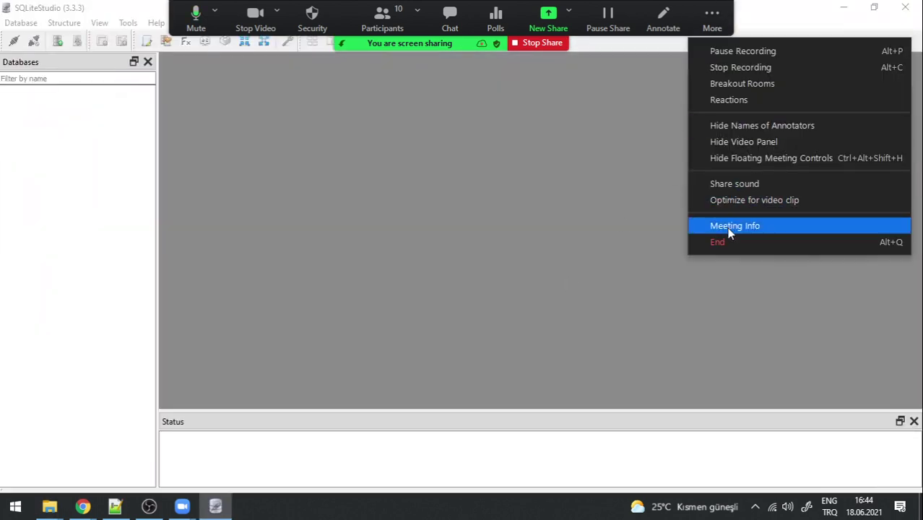
pyautogui.click(759, 161)
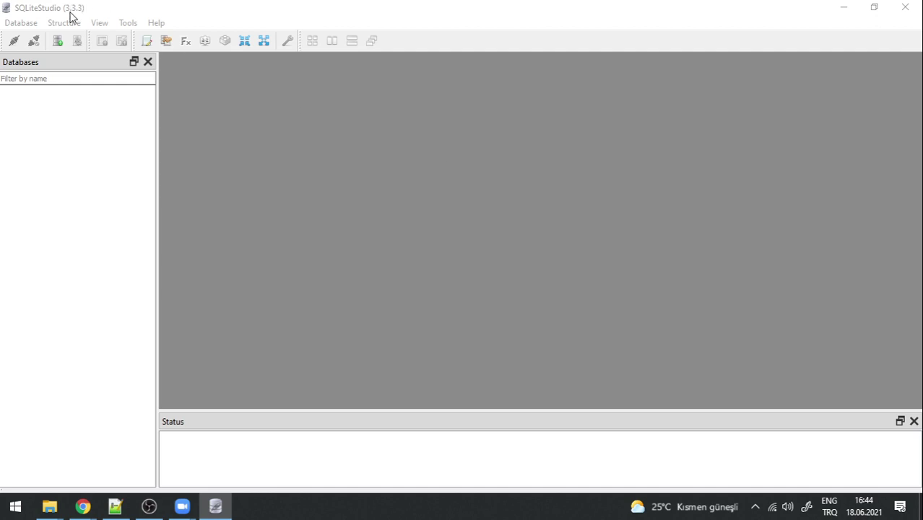
pyautogui.click(33, 25)
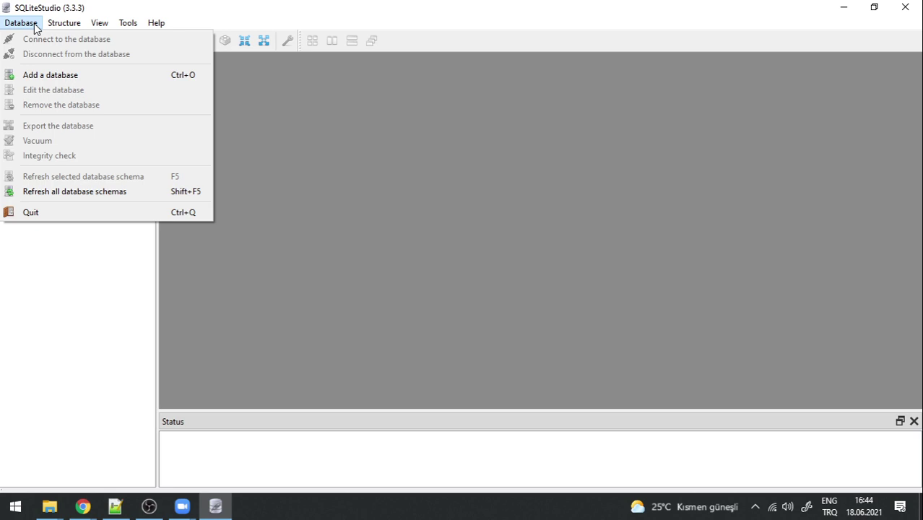
# Step: Create a new database file named Lab2.db on the Desktop from the Add database dialog
pyautogui.click(76, 81)
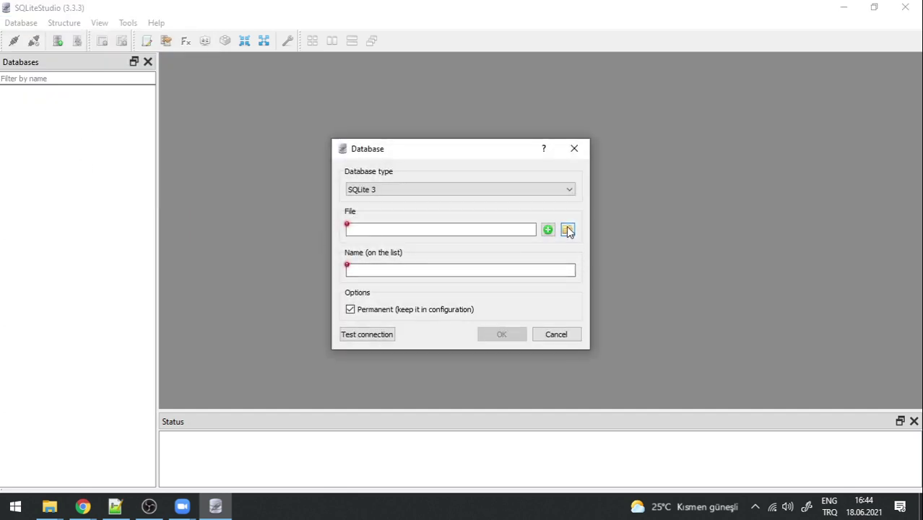
pyautogui.click(568, 228)
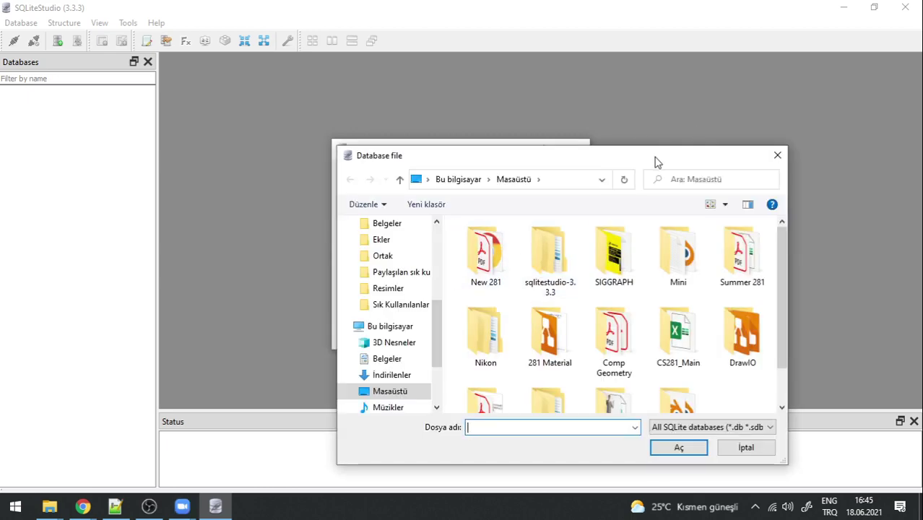
pyautogui.moveTo(655, 161); pyautogui.dragTo(494, 321)
pyautogui.moveTo(428, 317); pyautogui.dragTo(536, 157)
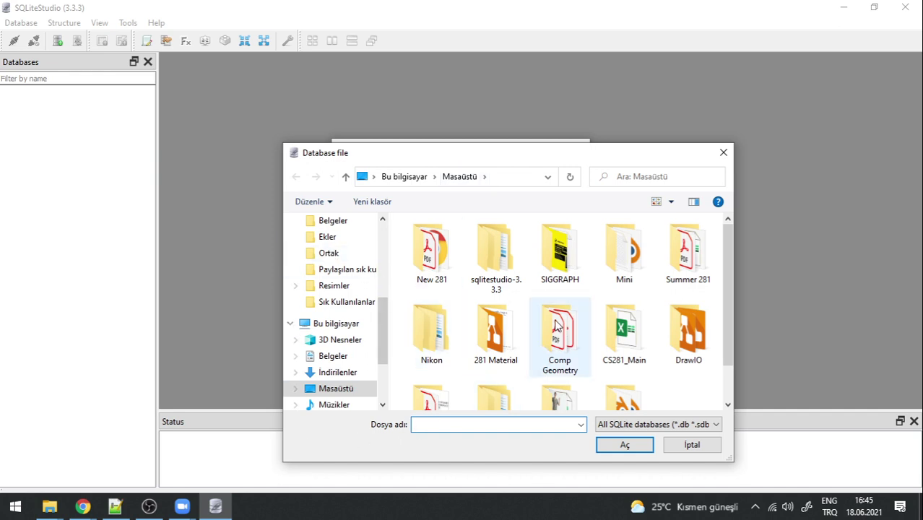
pyautogui.click(723, 153)
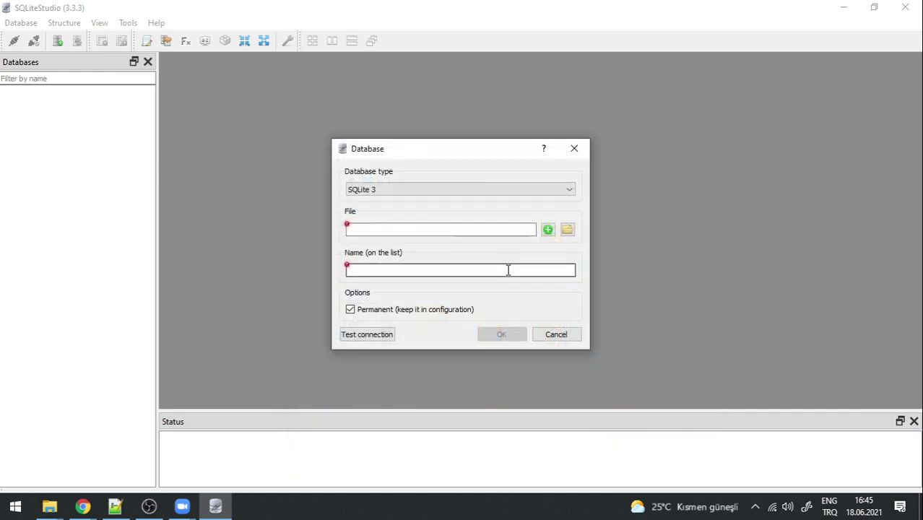
pyautogui.click(387, 229)
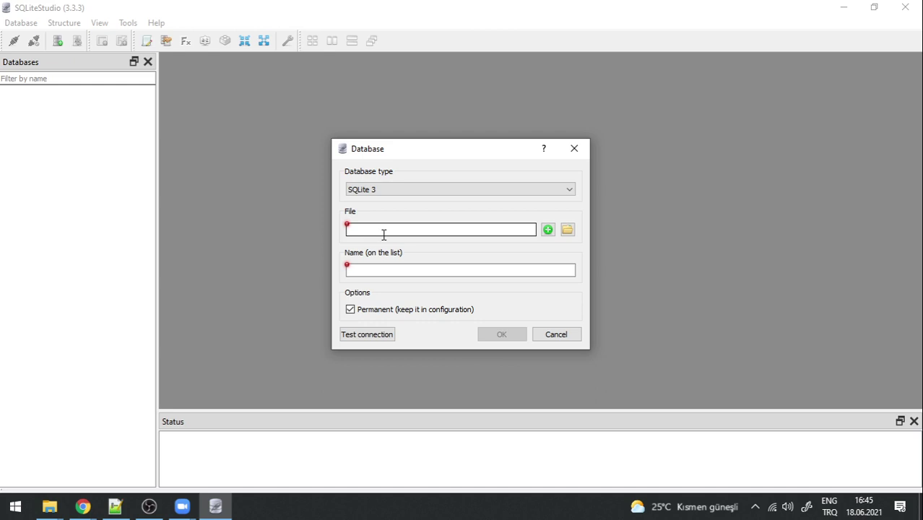
pyautogui.click(548, 230)
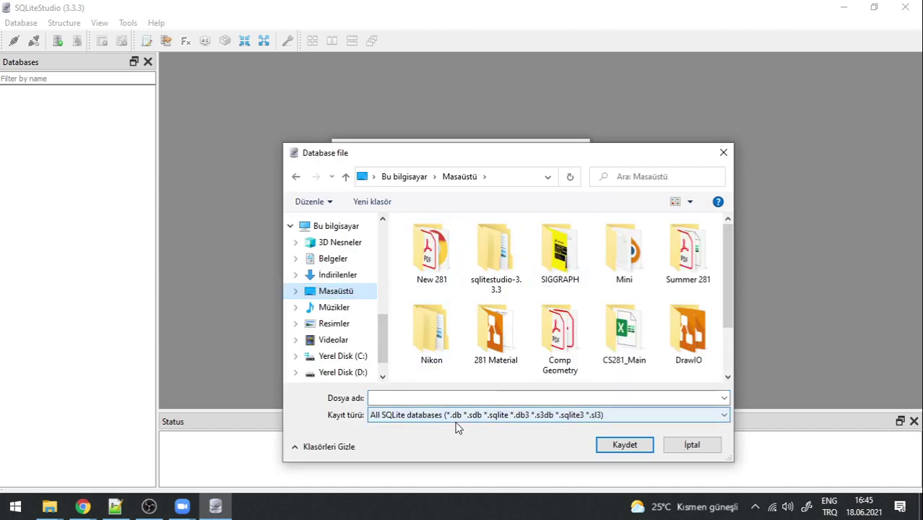
pyautogui.click(406, 398)
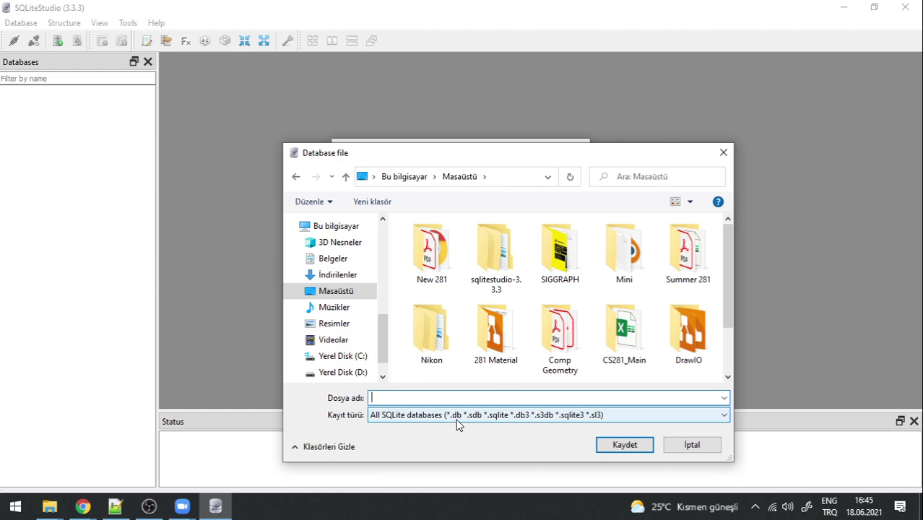
pyautogui.write('Lab')
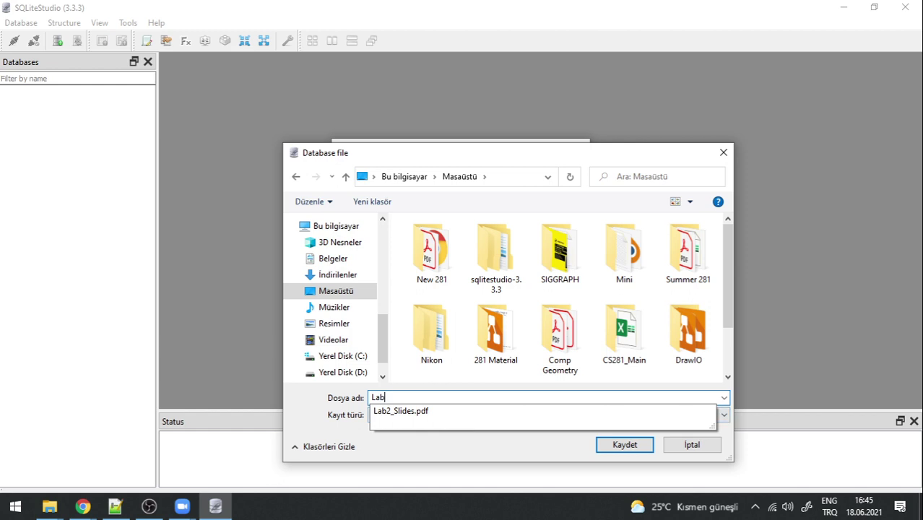
pyautogui.write('2.db')
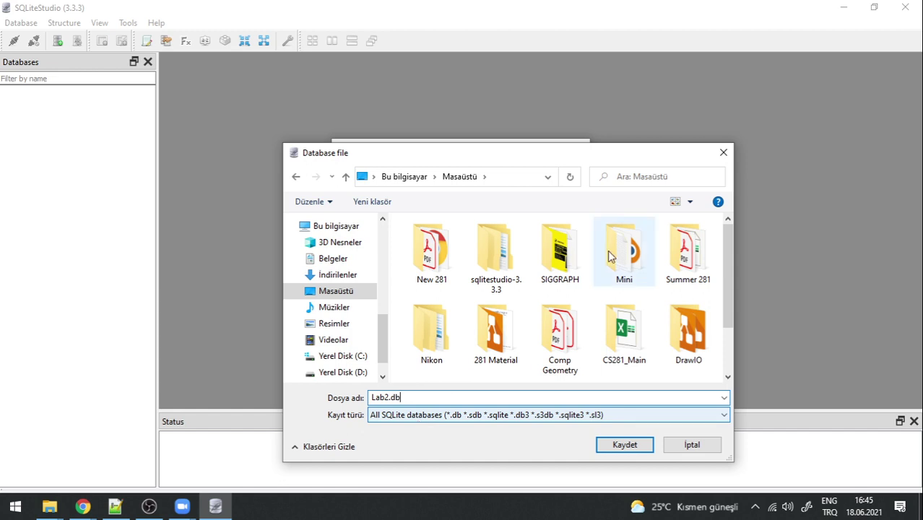
pyautogui.click(624, 445)
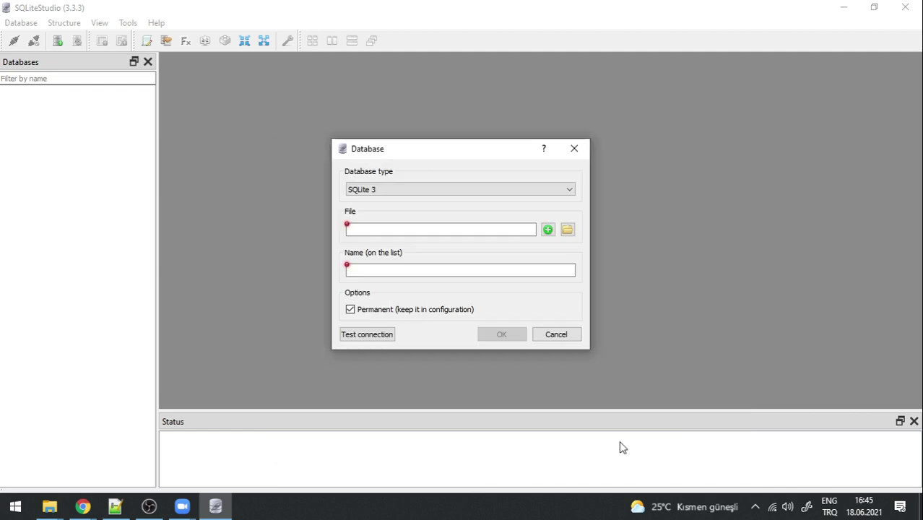
# Step: Set the database's list name to Lab2 and confirm adding it
pyautogui.click(371, 269)
pyautogui.moveTo(370, 270); pyautogui.dragTo(345, 272)
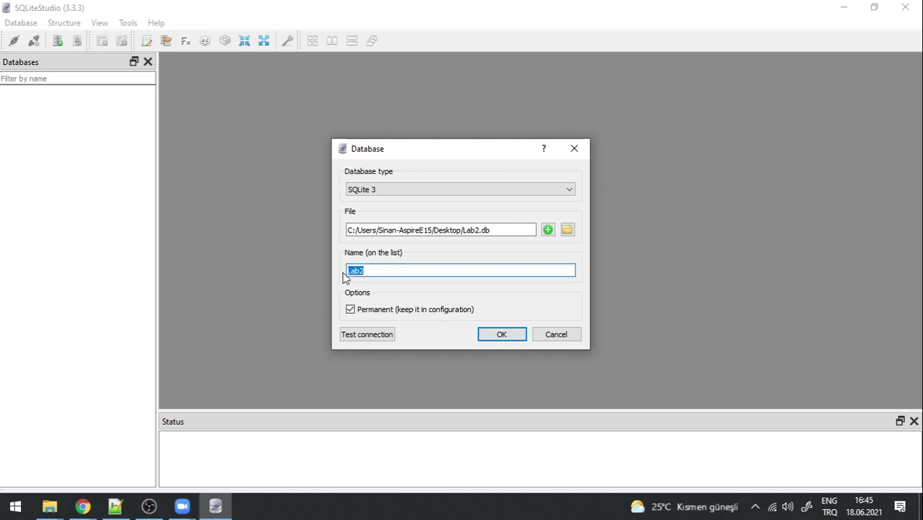
pyautogui.write('ko')
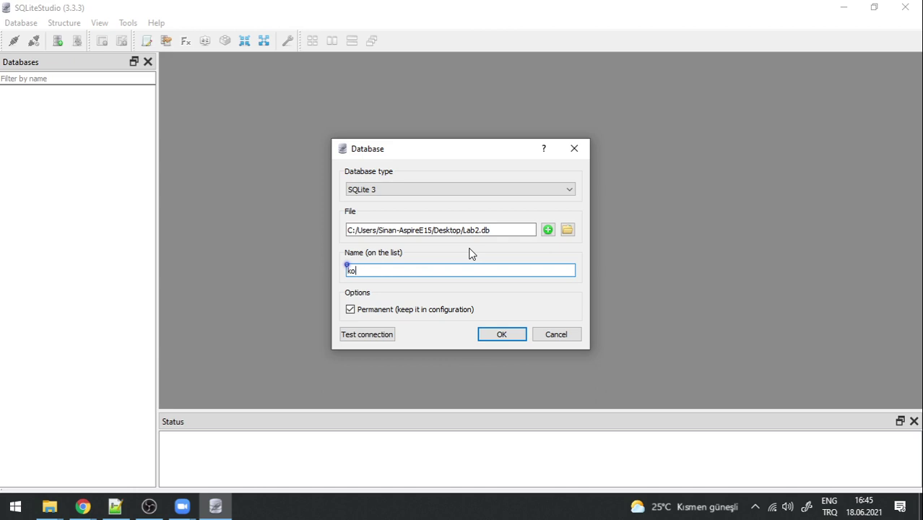
pyautogui.press('BackSpace')
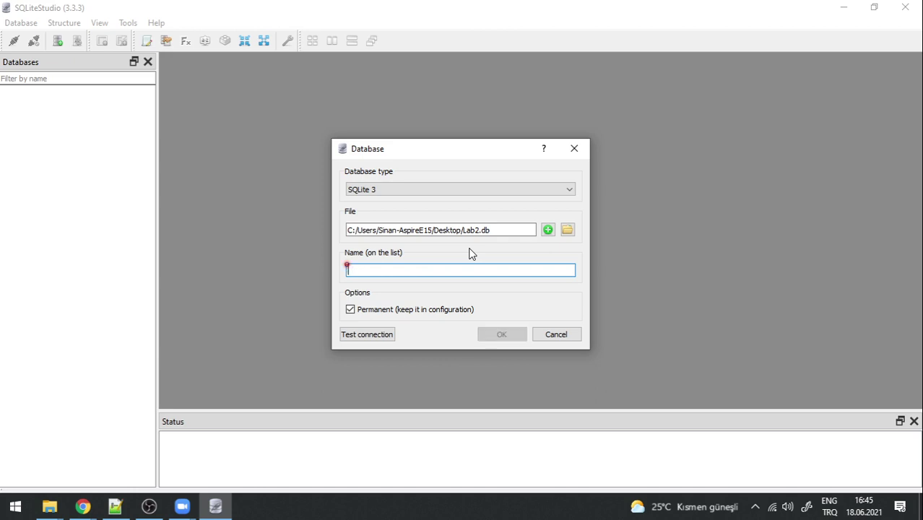
pyautogui.write('L')
pyautogui.press('BackSpace')
pyautogui.write('Lab')
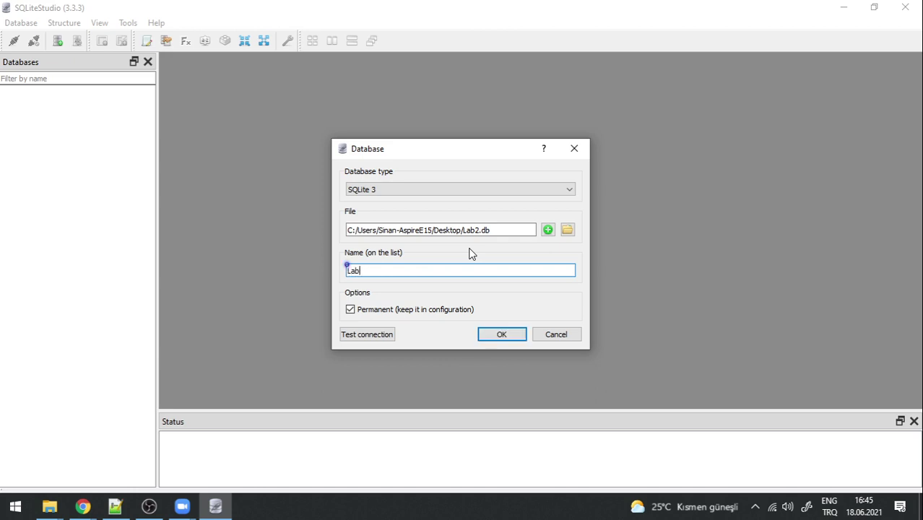
pyautogui.write('2')
pyautogui.click(503, 334)
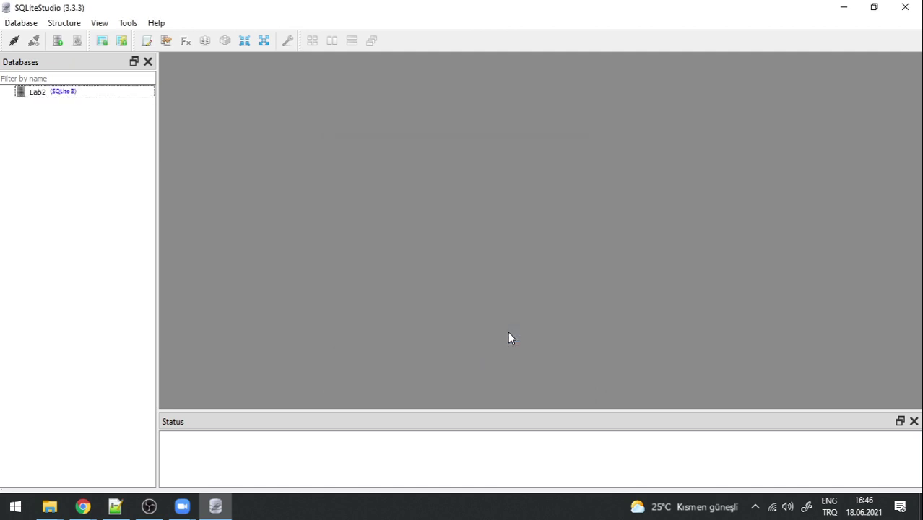
pyautogui.click(48, 93)
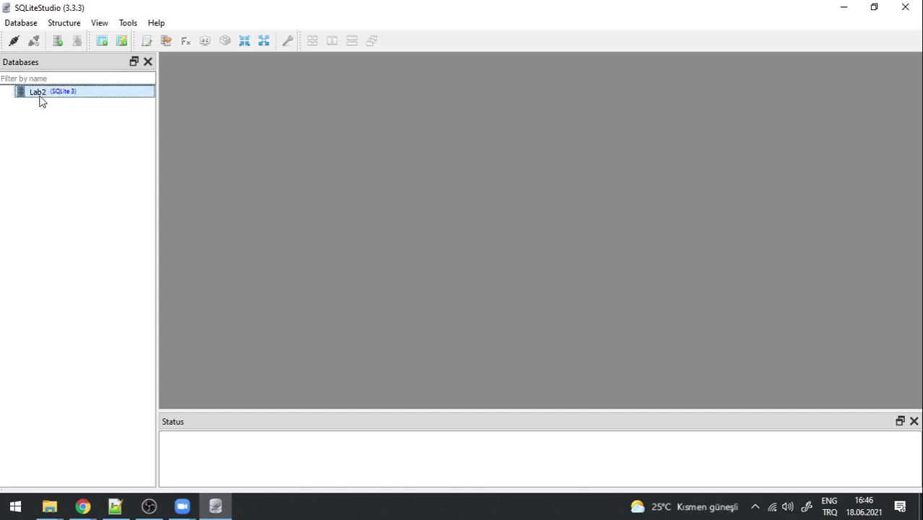
pyautogui.doubleClick(39, 94)
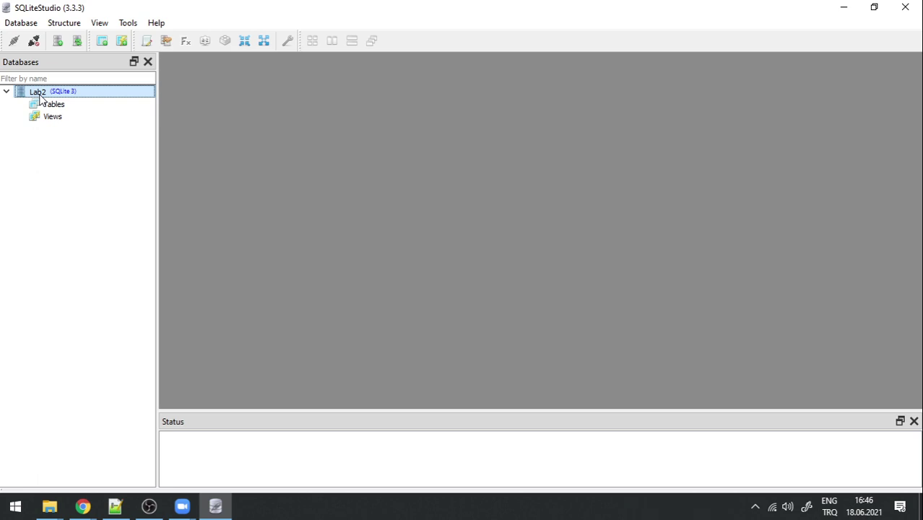
pyautogui.click(53, 105)
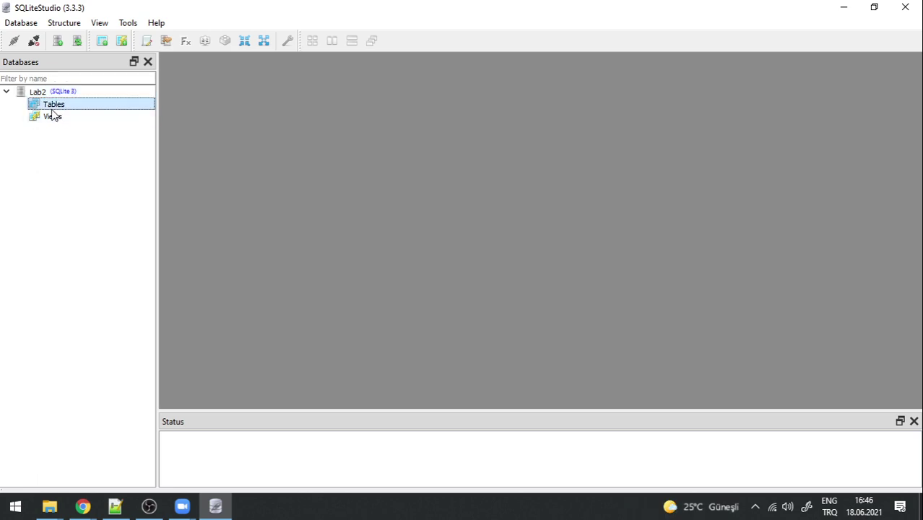
pyautogui.click(37, 93)
pyautogui.rightClick(34, 96)
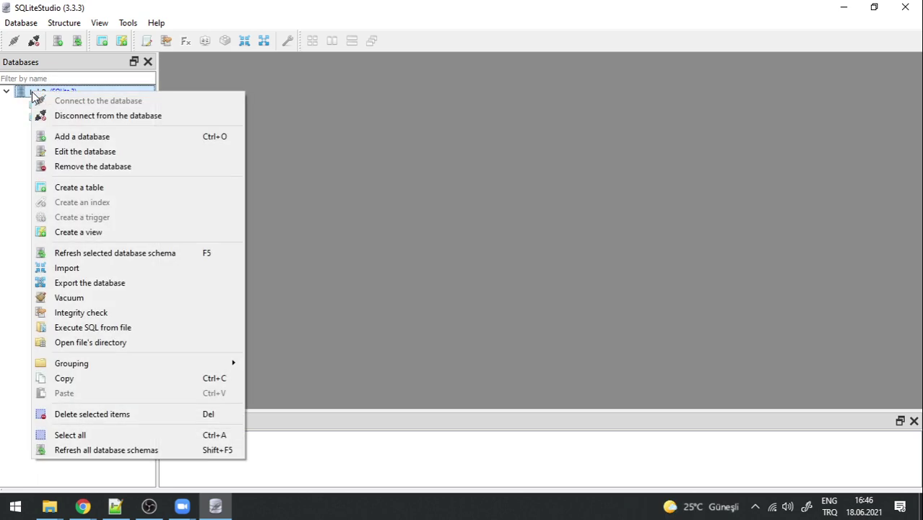
pyautogui.click(60, 116)
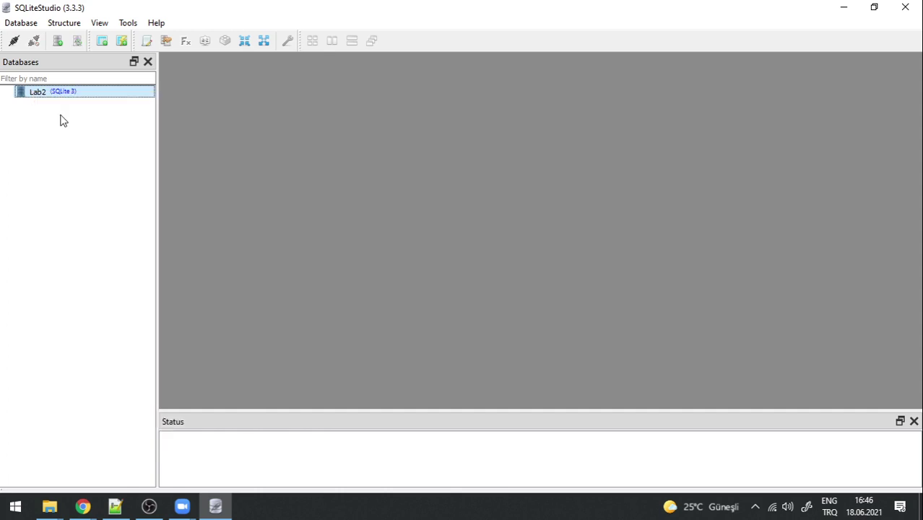
pyautogui.click(36, 94)
# Step: Connect Lab2 in the Databases tree and select its Tables and Views groups
pyautogui.moveTo(38, 98)
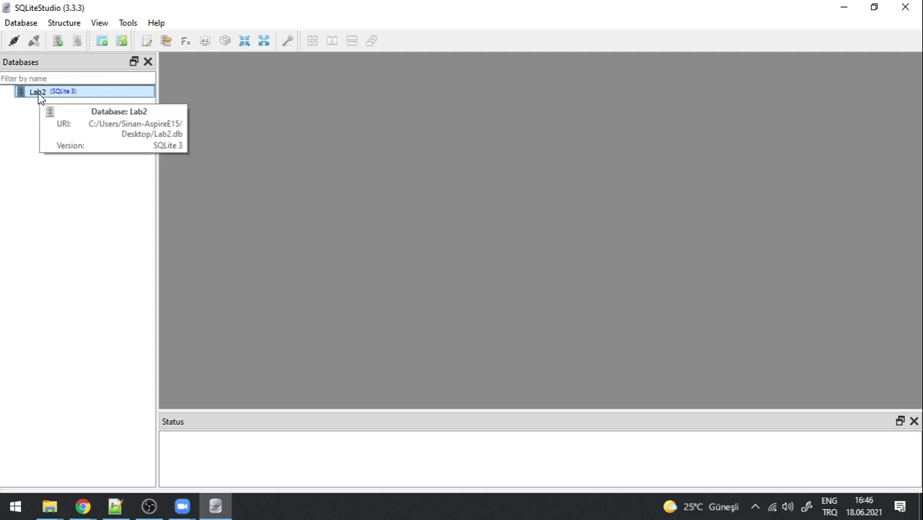
pyautogui.doubleClick(38, 97)
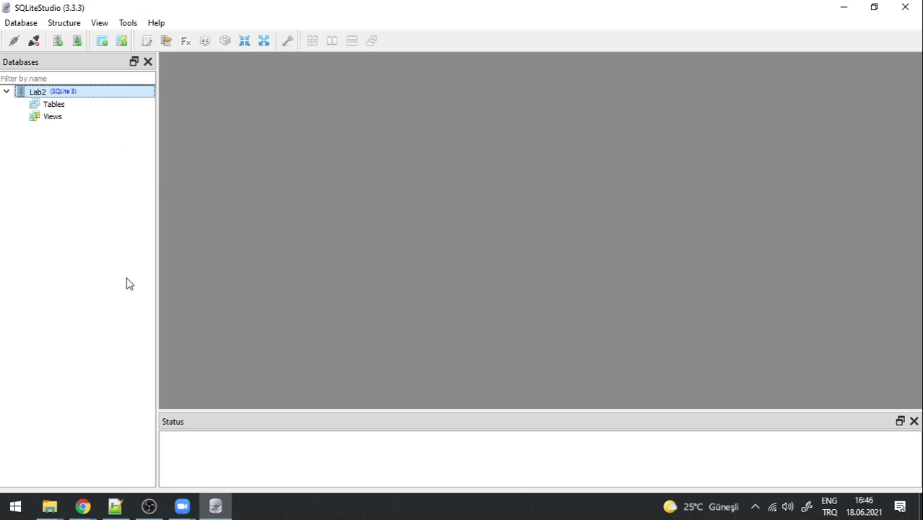
pyautogui.click(52, 104)
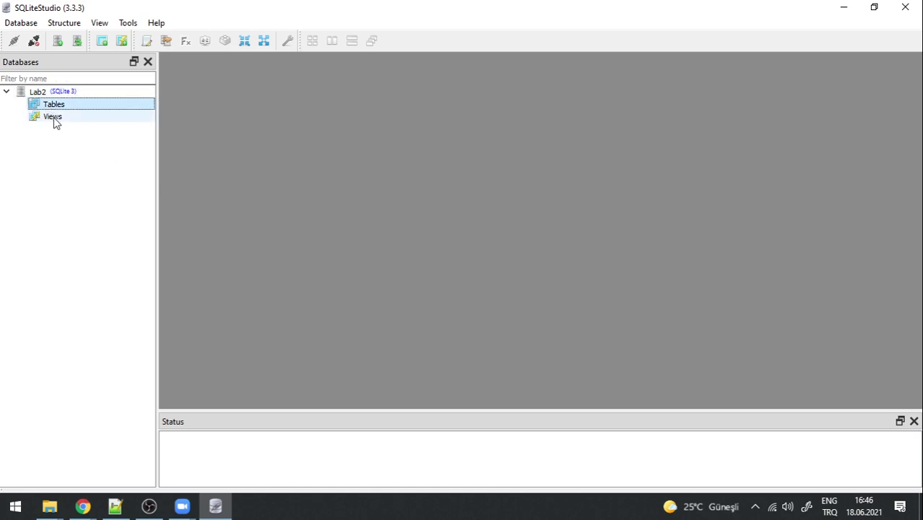
pyautogui.click(54, 117)
pyautogui.click(58, 106)
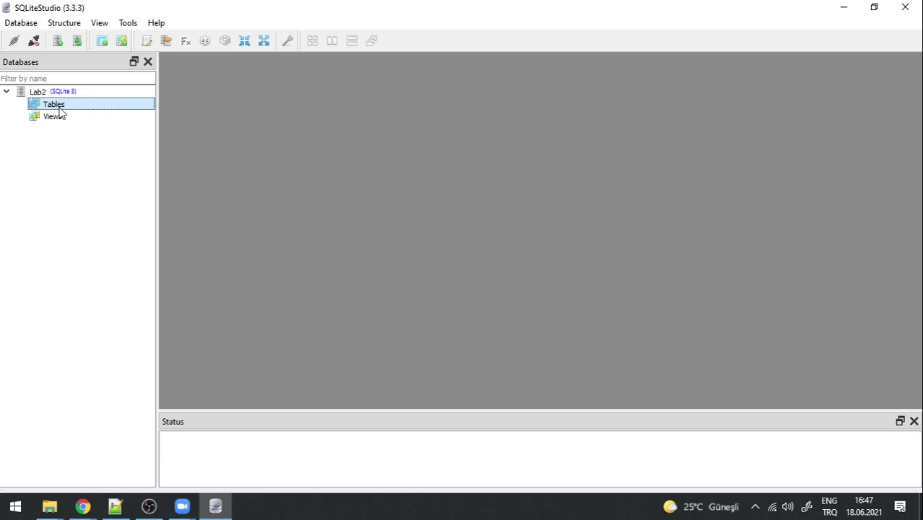
pyautogui.click(83, 506)
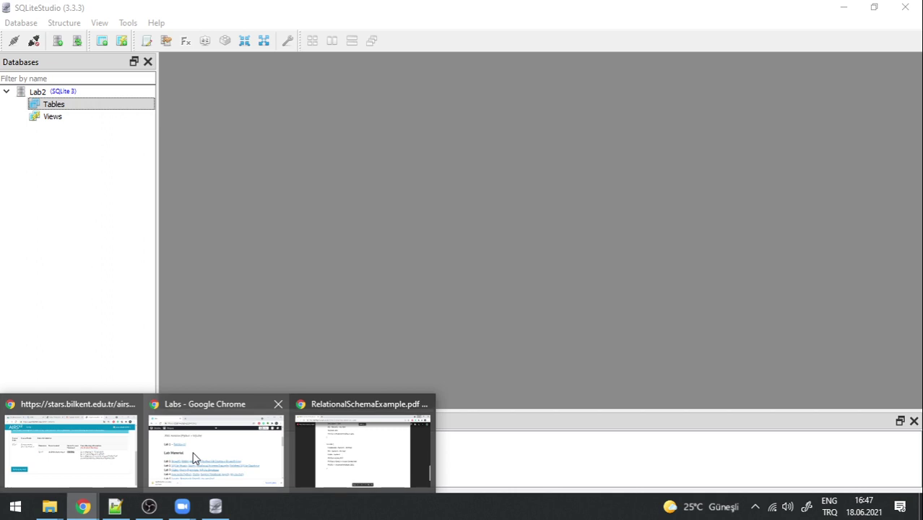
pyautogui.click(329, 434)
pyautogui.scroll(10, 425, 235)
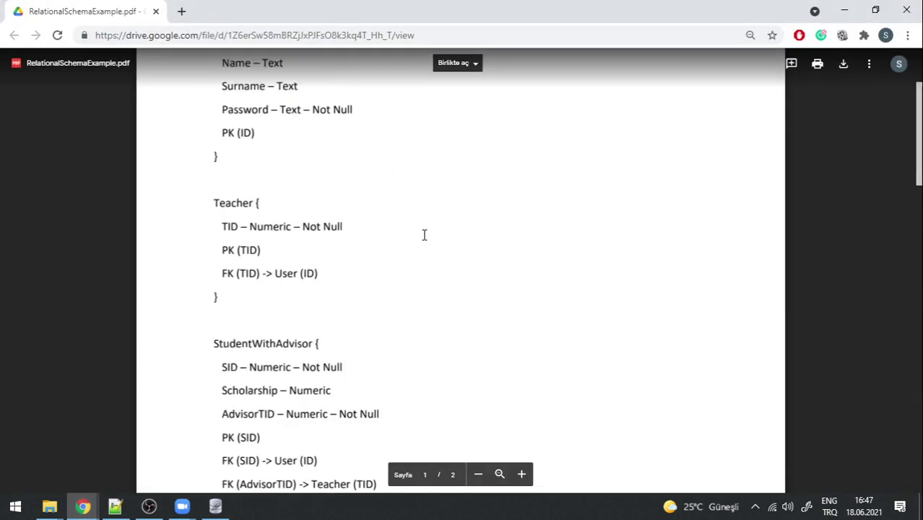
pyautogui.scroll(3, 424, 235)
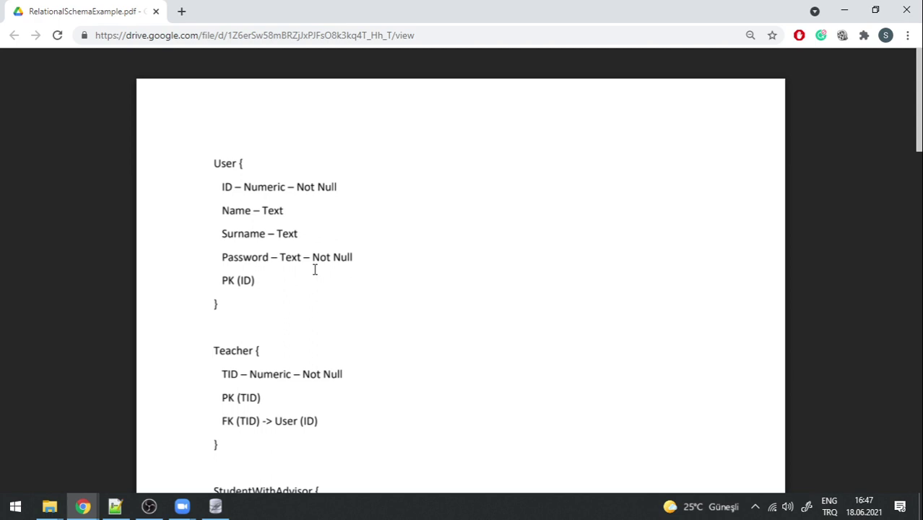
pyautogui.moveTo(410, 6); pyautogui.dragTo(570, 75)
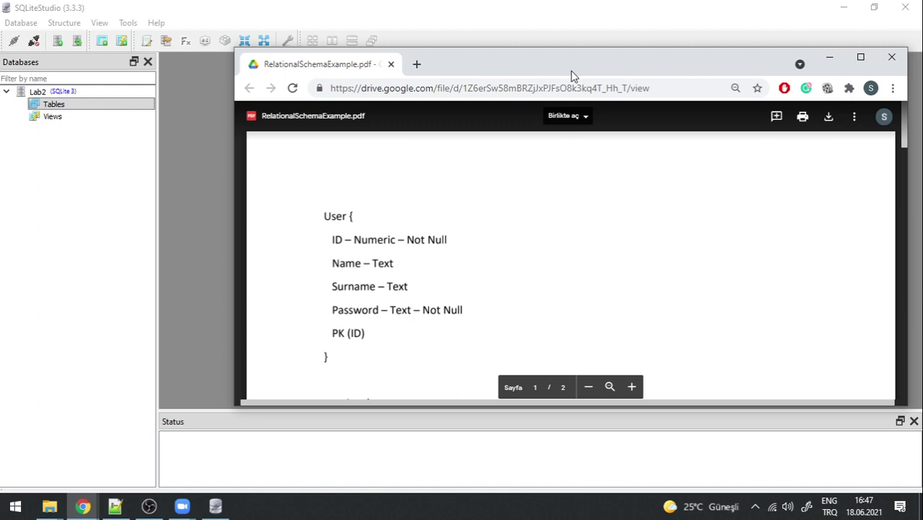
pyautogui.click(113, 7)
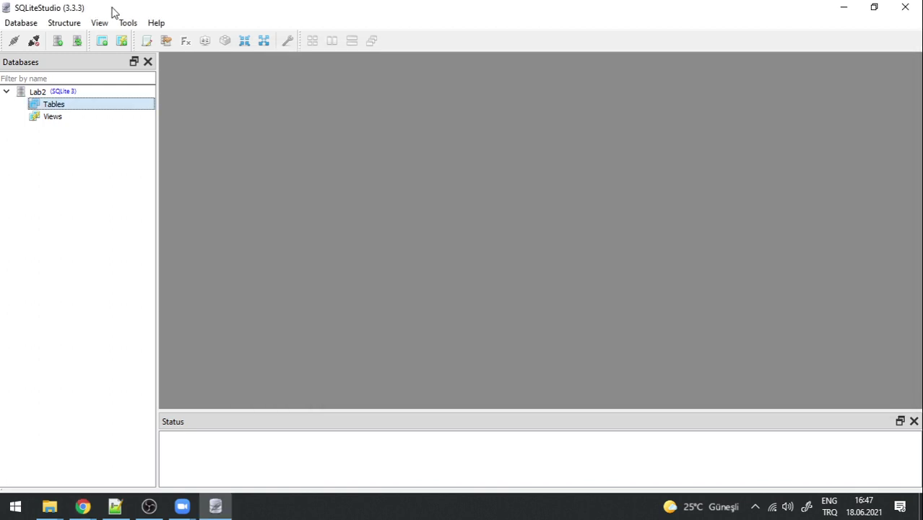
# Step: Open a blank New table 1 editor for Lab2 with the Create a table button
pyautogui.doubleClick(52, 95)
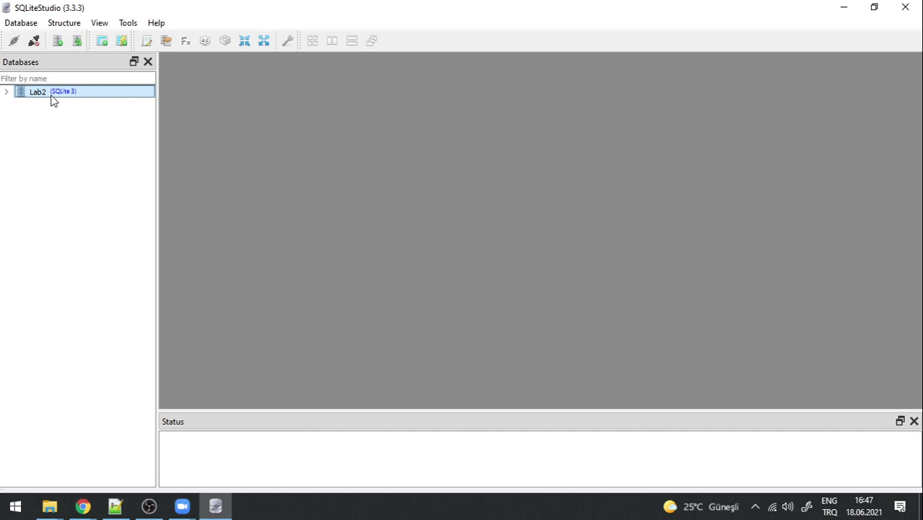
pyautogui.doubleClick(52, 101)
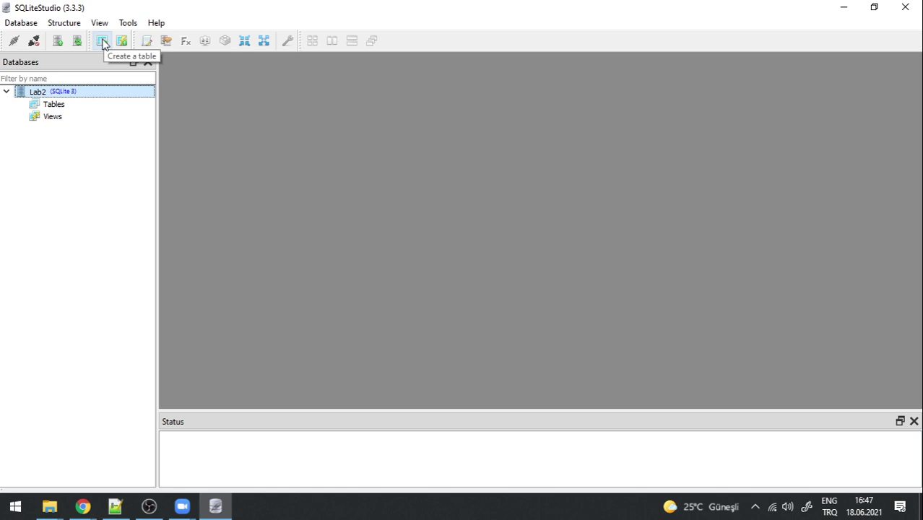
pyautogui.click(99, 22)
pyautogui.moveTo(34, 25)
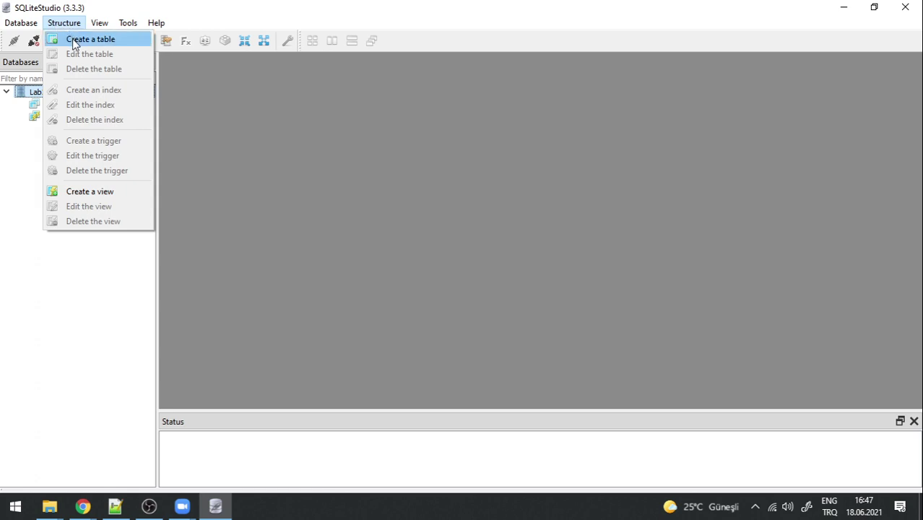
pyautogui.click(141, 9)
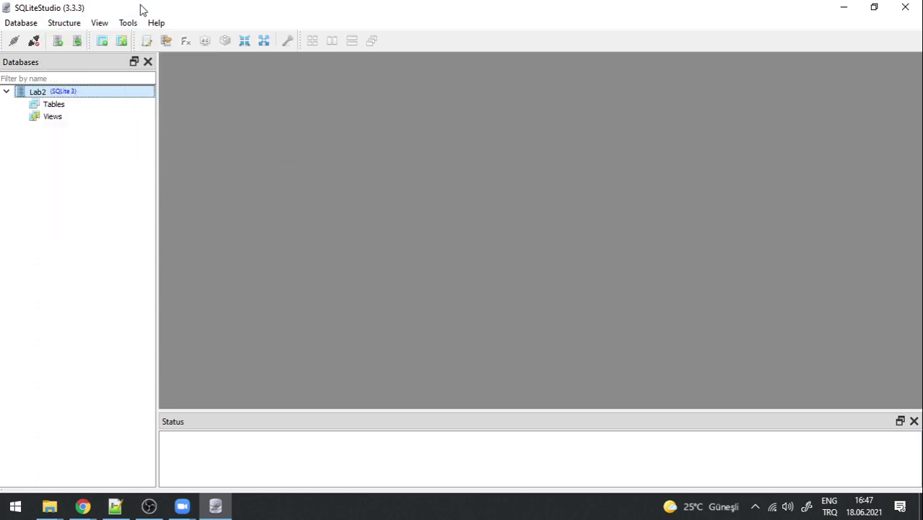
pyautogui.click(102, 42)
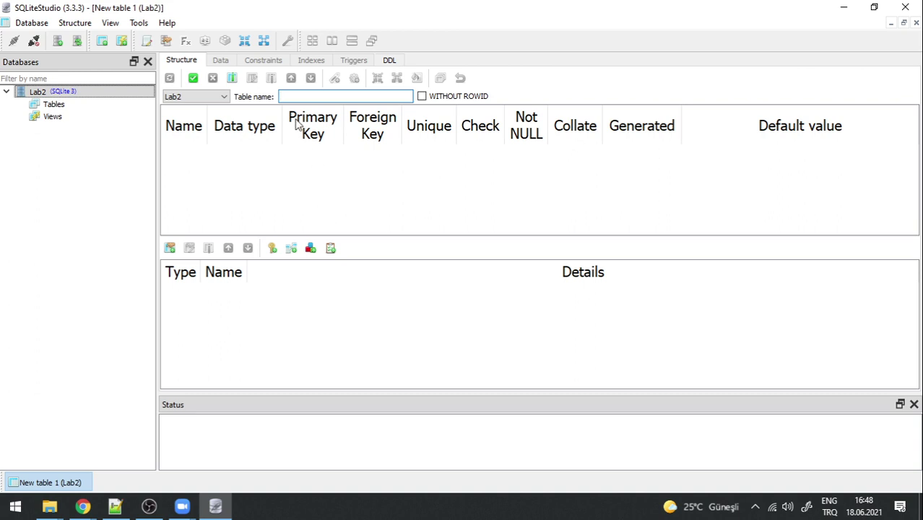
# Step: Enter User as the table name and bring up the RelationalSchemaExample.pdf schema
pyautogui.write('User')
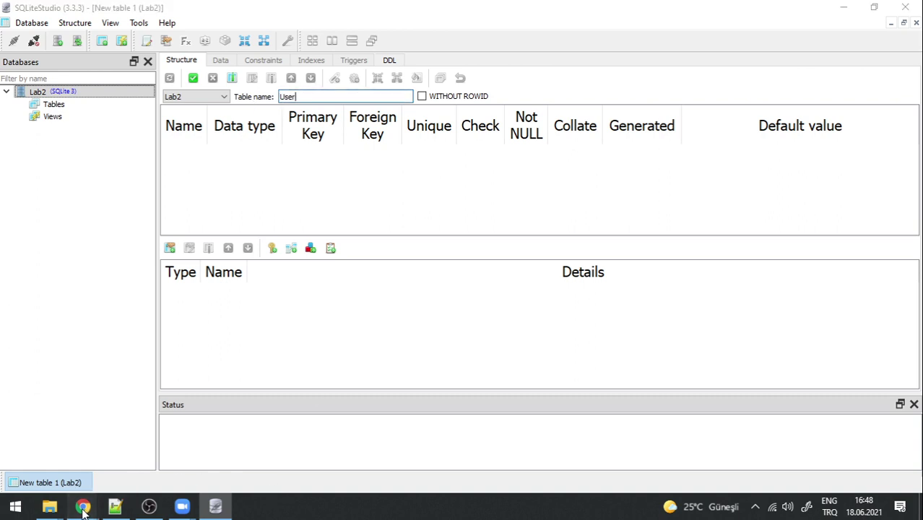
pyautogui.moveTo(83, 506)
pyautogui.click(330, 447)
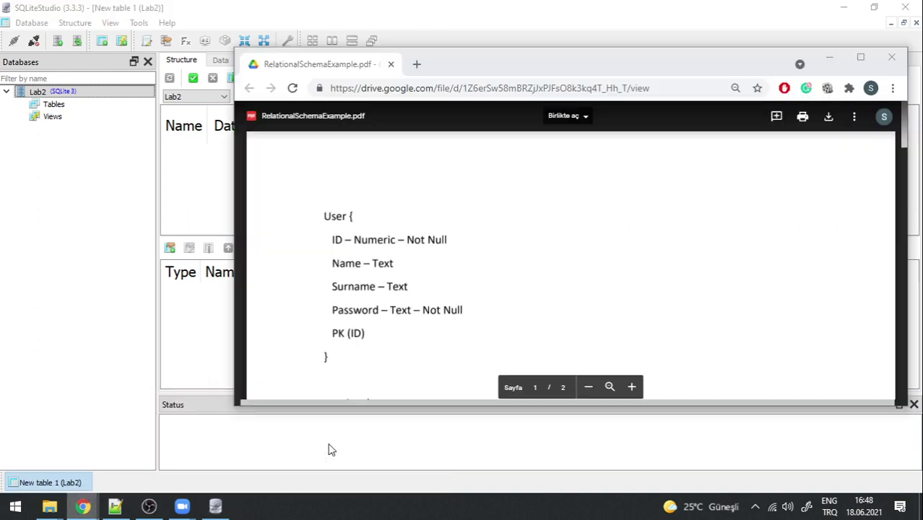
# Step: Check the User heading in the schema PDF, then open a new Column dialog in SQLiteStudio
pyautogui.doubleClick(330, 216)
pyautogui.click(383, 223)
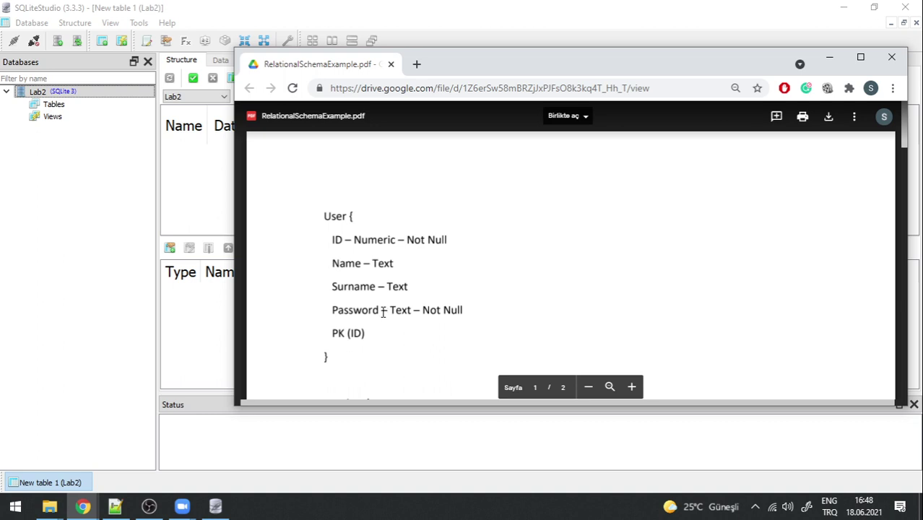
pyautogui.click(412, 4)
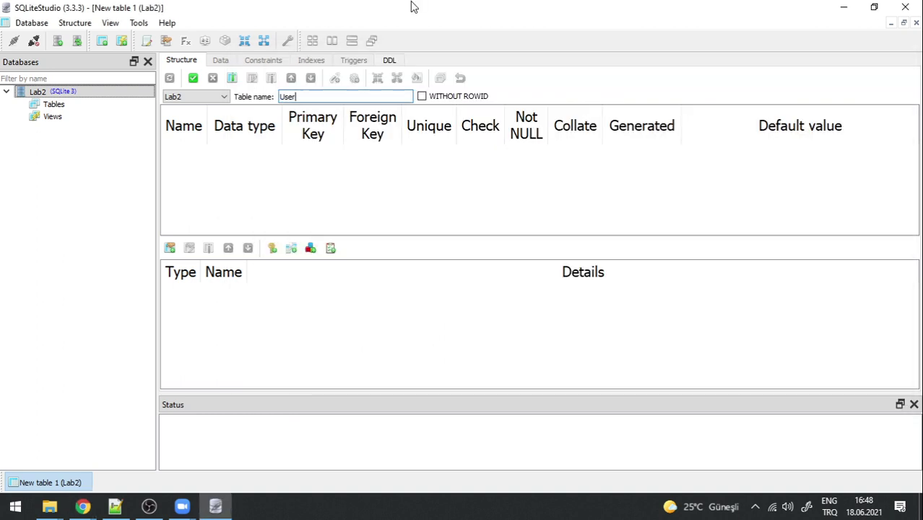
pyautogui.click(232, 82)
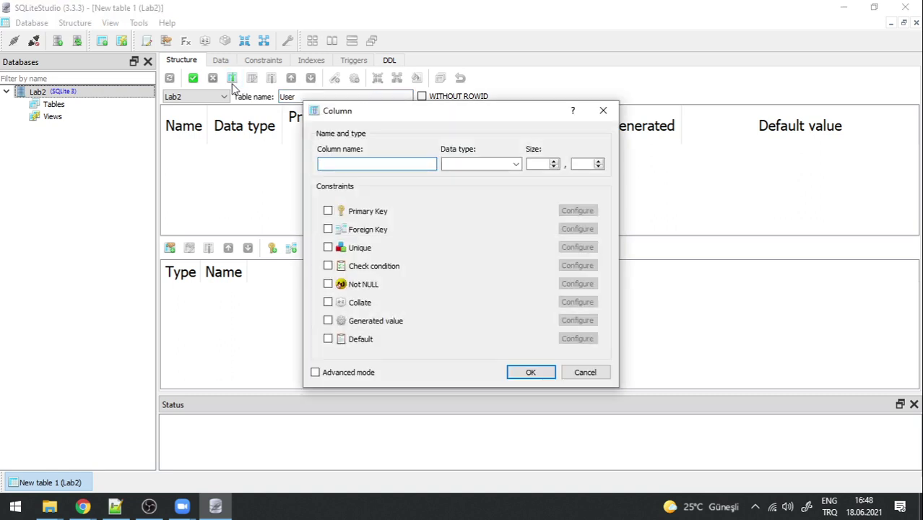
# Step: Name the column ID with data type NUMERIC, checking it against the schema PDF
pyautogui.write('ID')
pyautogui.click(517, 165)
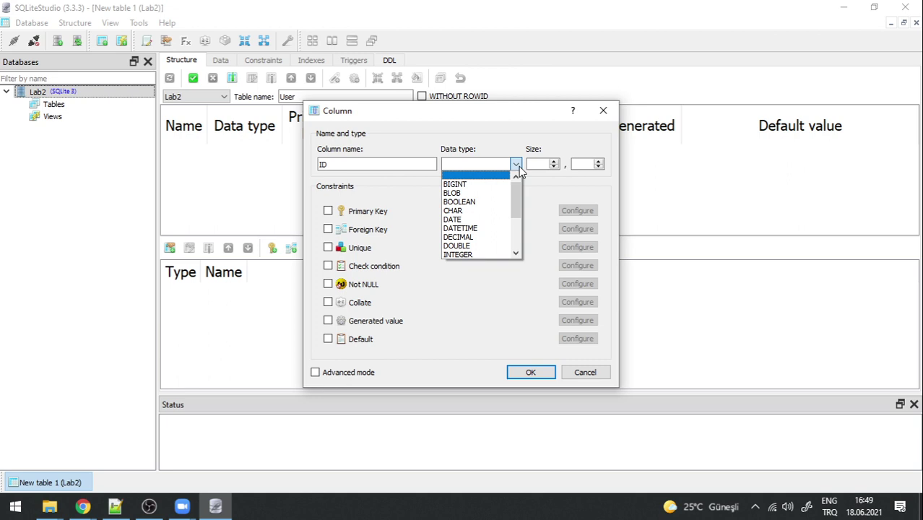
pyautogui.moveTo(515, 205); pyautogui.dragTo(513, 227)
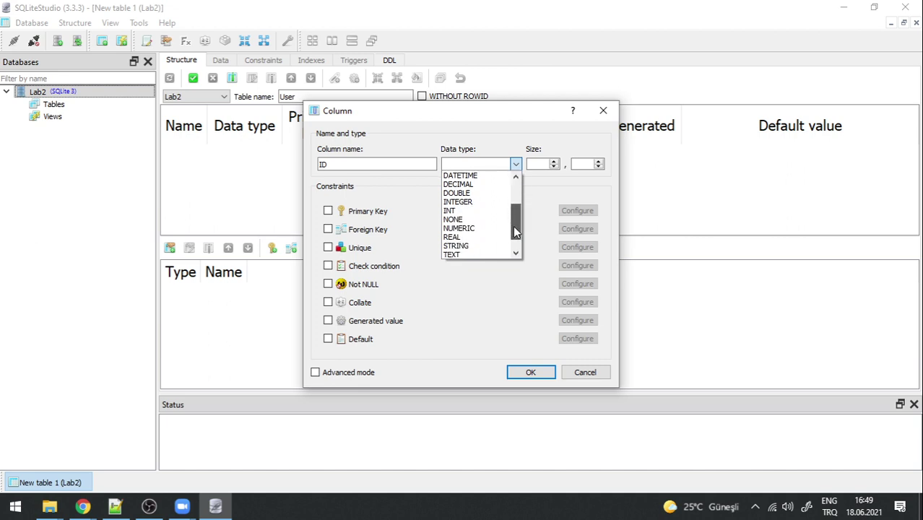
pyautogui.click(483, 227)
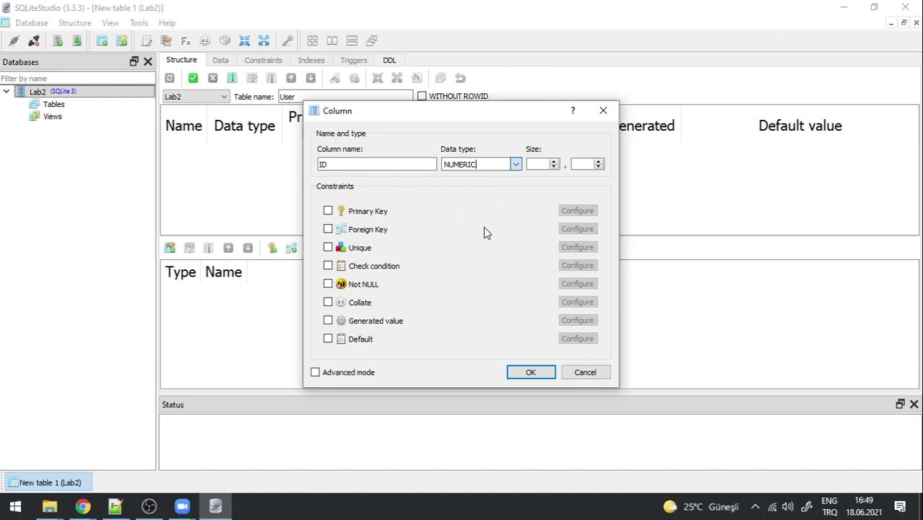
pyautogui.click(83, 507)
pyautogui.click(361, 451)
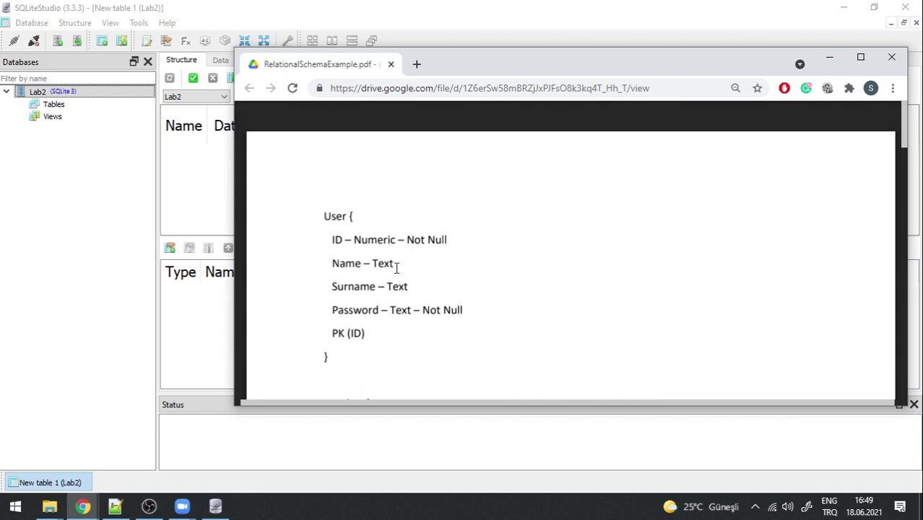
pyautogui.click(829, 57)
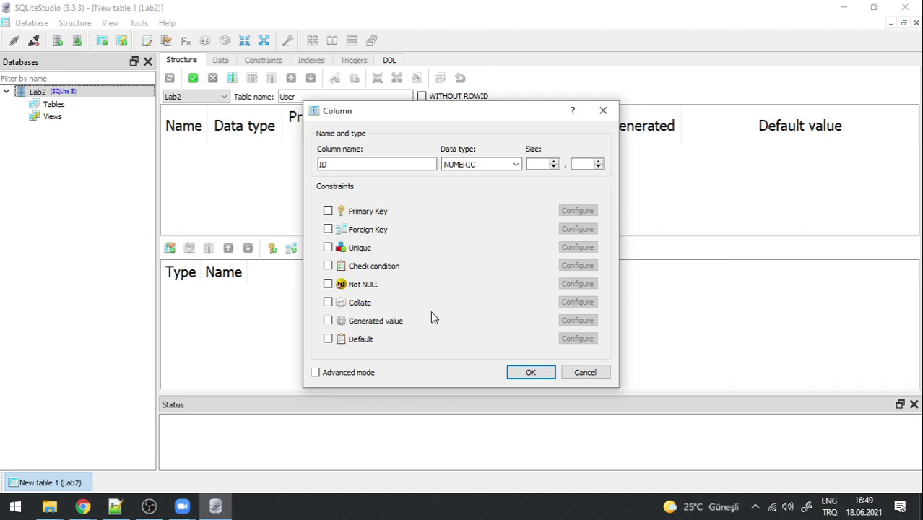
# Step: Mark ID as Not NULL and Primary Key, and add the column to User
pyautogui.click(330, 285)
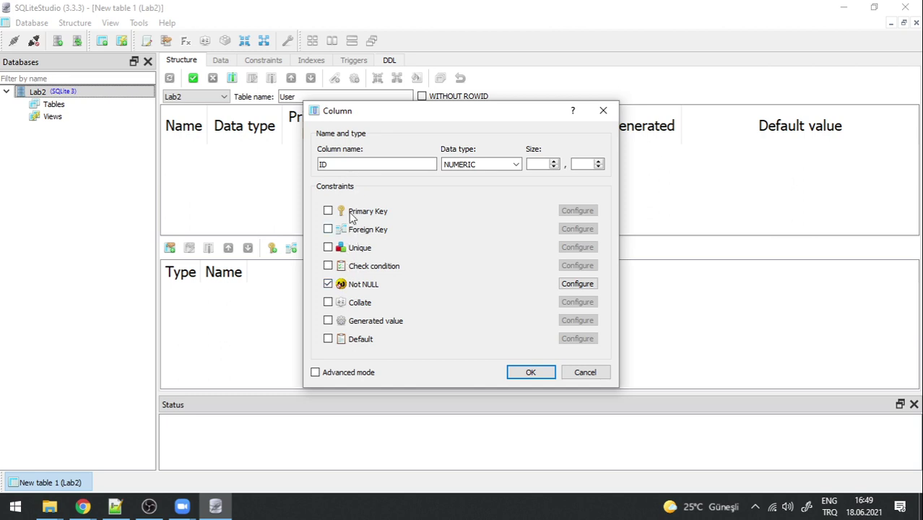
pyautogui.moveTo(83, 506)
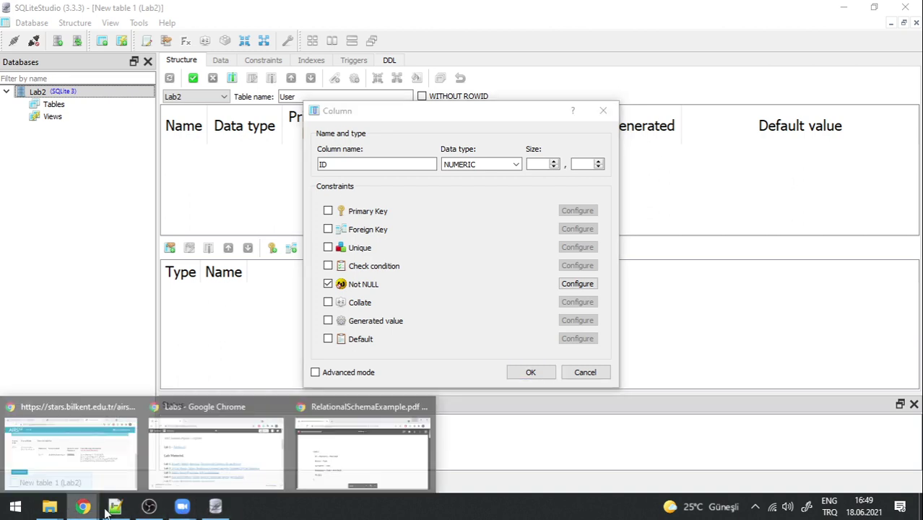
pyautogui.click(343, 442)
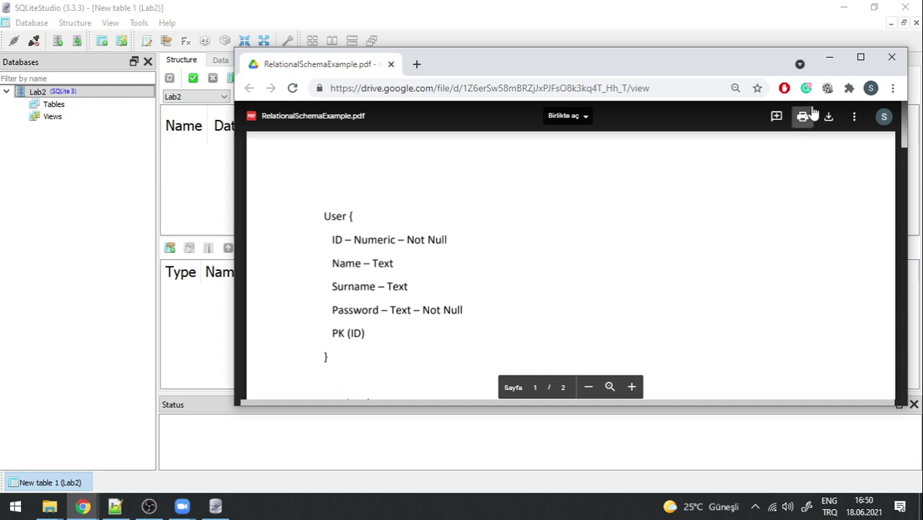
pyautogui.click(830, 57)
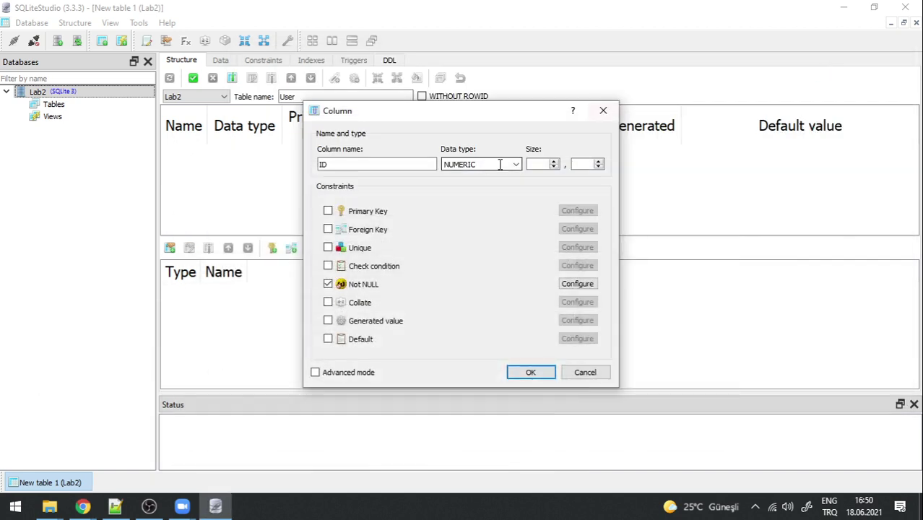
pyautogui.click(329, 210)
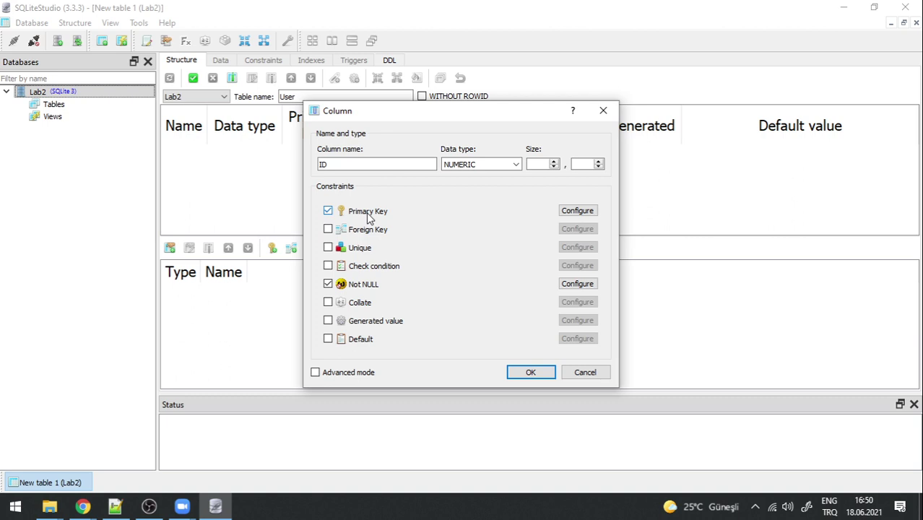
pyautogui.click(528, 373)
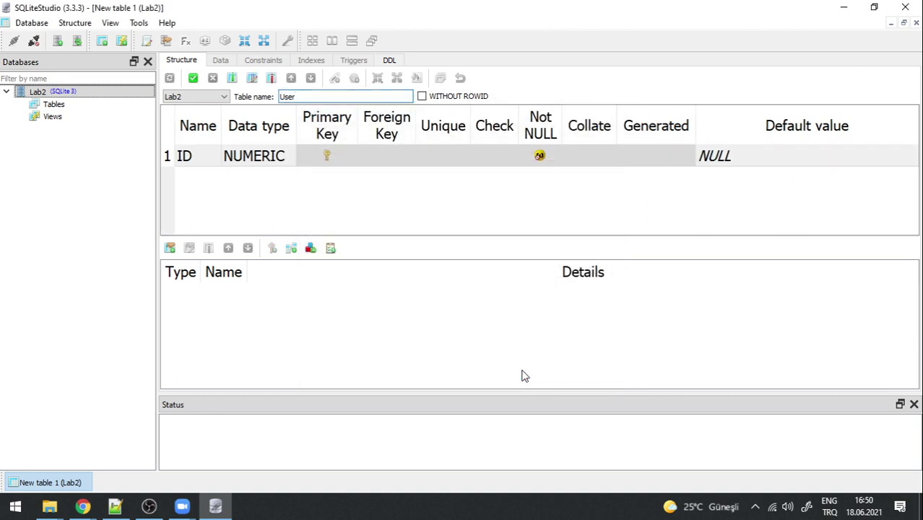
# Step: Commit the new User table to Lab2 with its NUMERIC NOT NULL primary-key ID column
pyautogui.moveTo(418, 234); pyautogui.dragTo(427, 257)
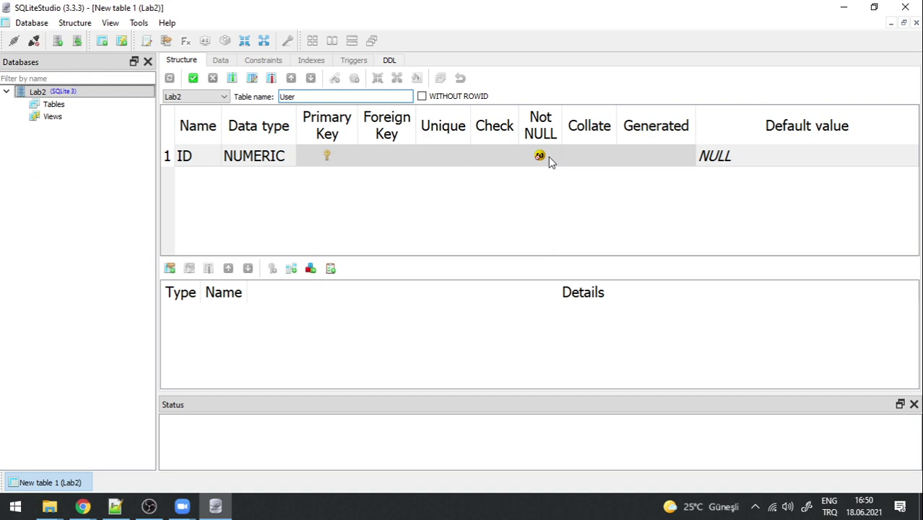
pyautogui.click(54, 107)
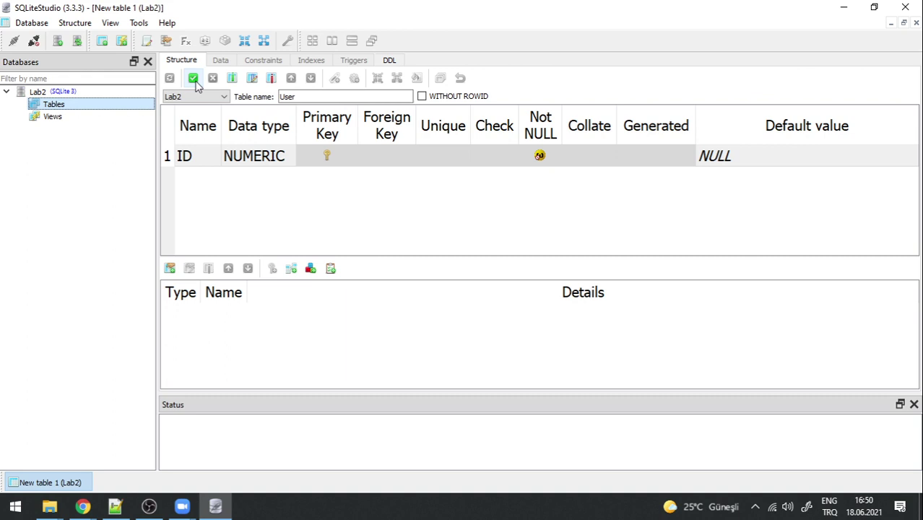
pyautogui.click(194, 81)
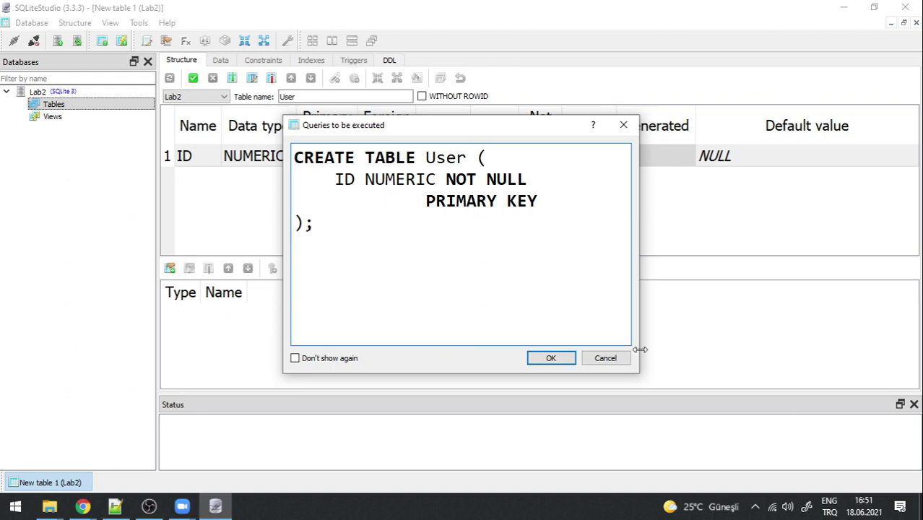
pyautogui.click(551, 359)
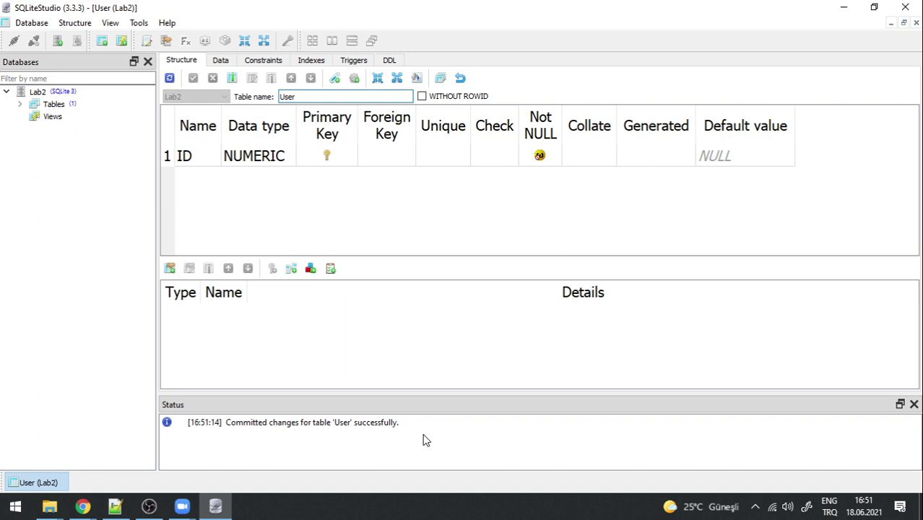
# Step: Expand Lab2's Tables, User and Columns in the tree, then check the User schema PDF
pyautogui.doubleClick(36, 107)
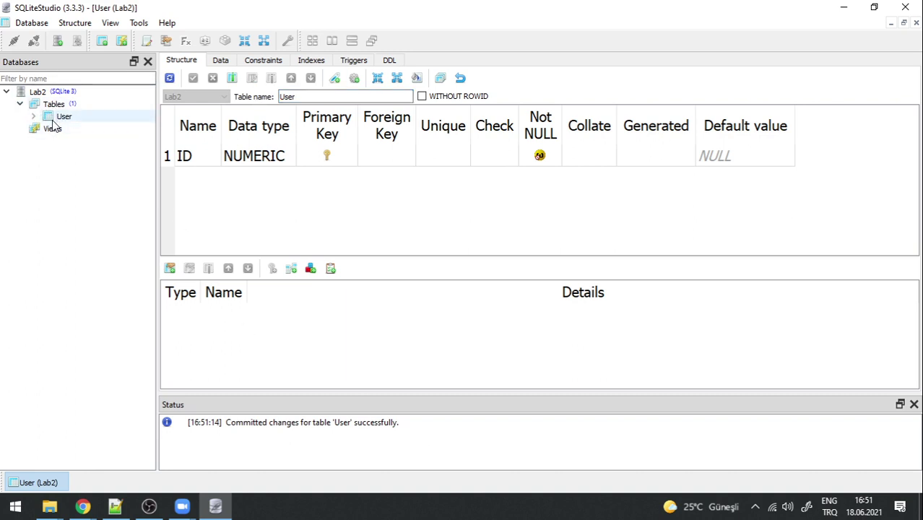
pyautogui.click(33, 117)
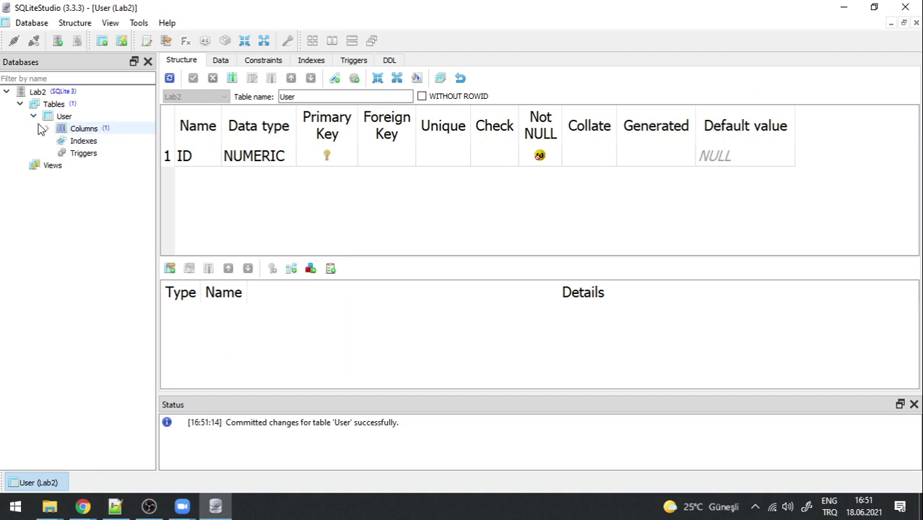
pyautogui.click(47, 129)
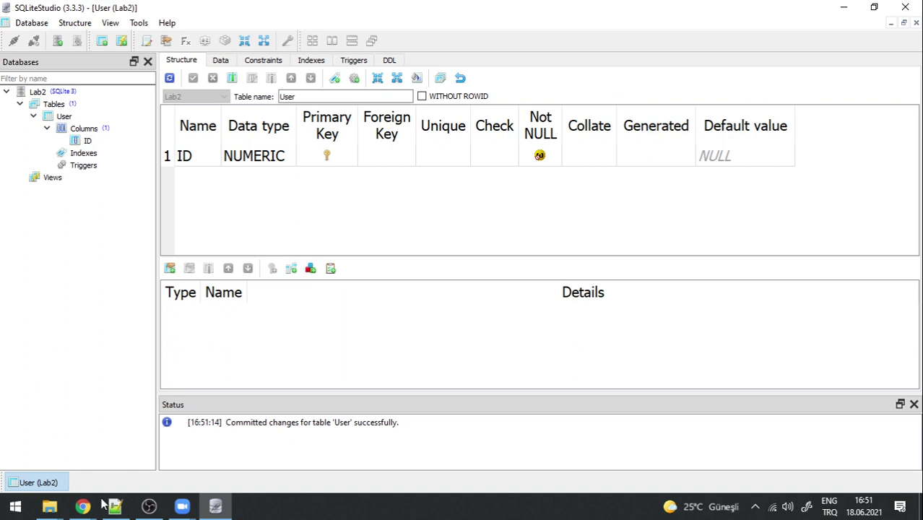
pyautogui.moveTo(84, 506)
pyautogui.click(334, 442)
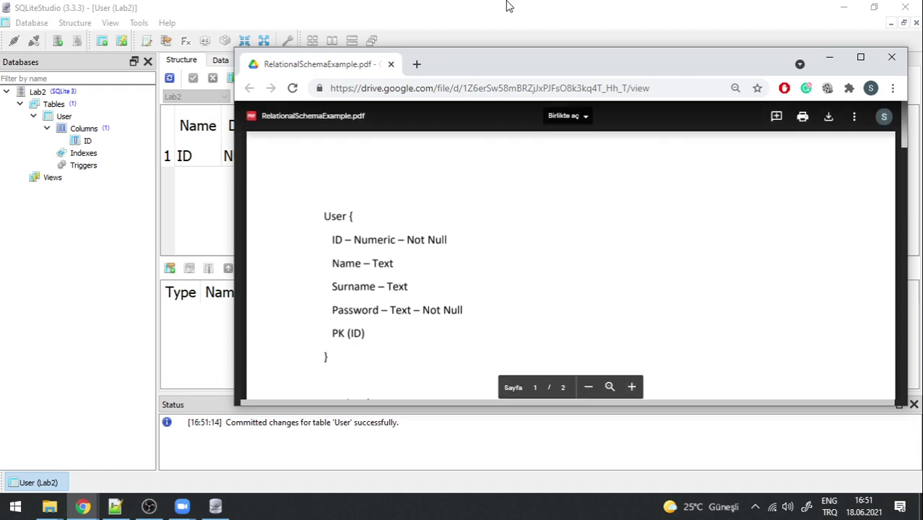
pyautogui.hotkey('alt', 'Tab')
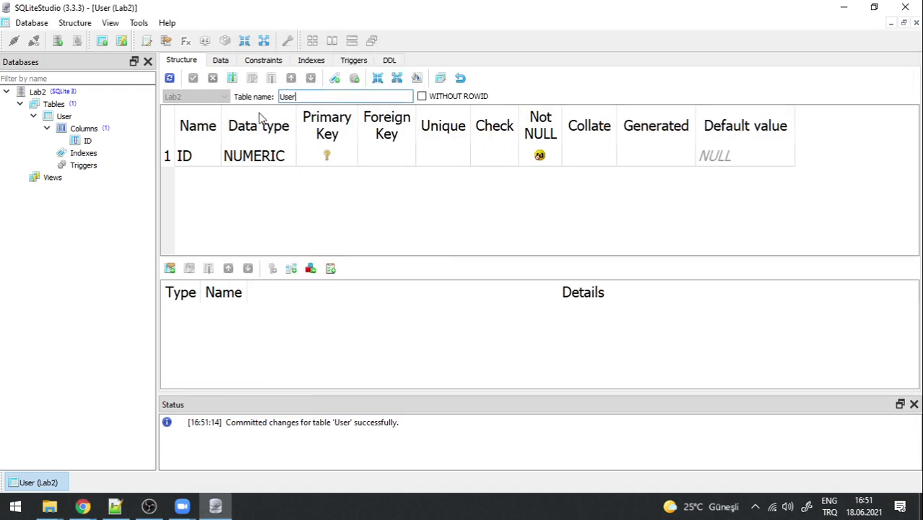
# Step: Add a Name column of type TEXT to the User table
pyautogui.click(232, 79)
pyautogui.write('Name')
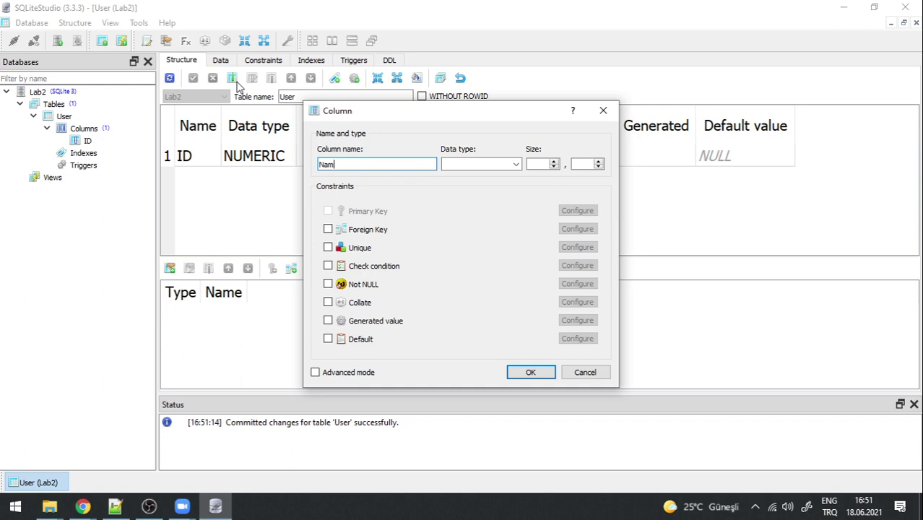
pyautogui.click(517, 165)
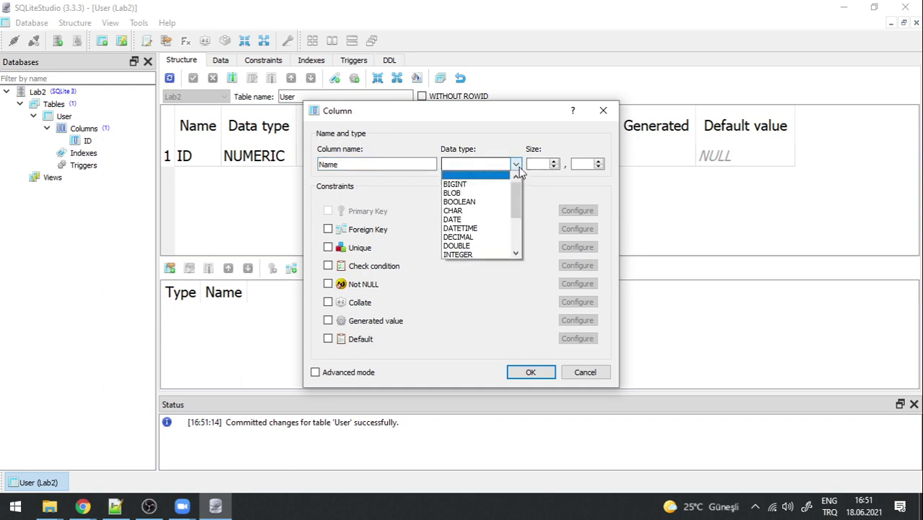
pyautogui.scroll(-2, 499, 217)
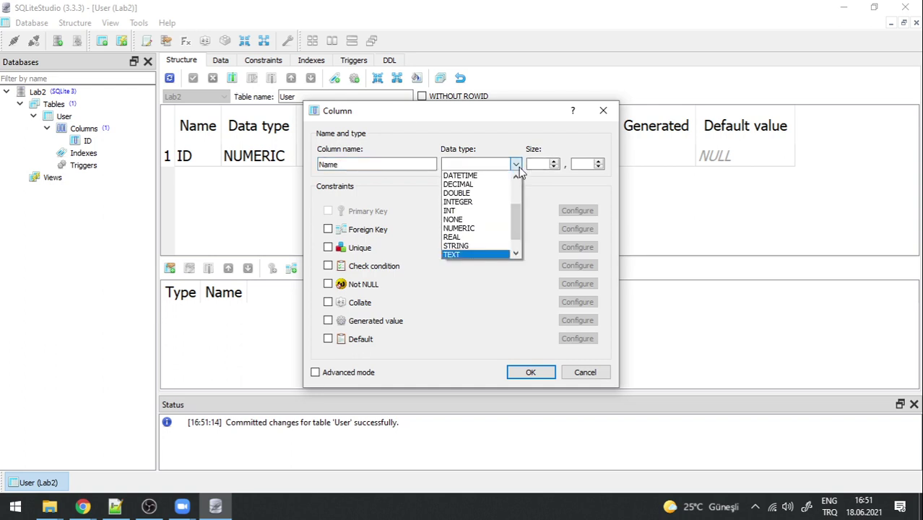
pyautogui.click(456, 254)
pyautogui.click(531, 372)
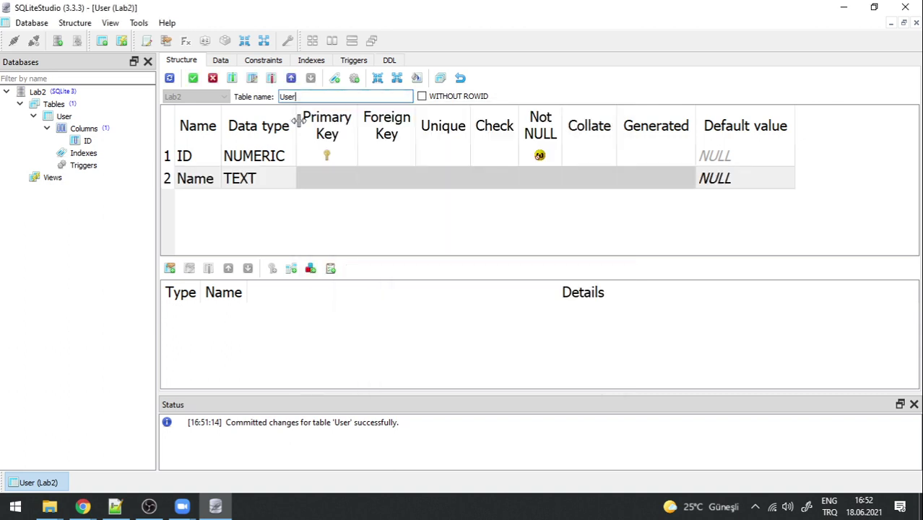
# Step: Add a Surname column of type TEXT
pyautogui.click(232, 79)
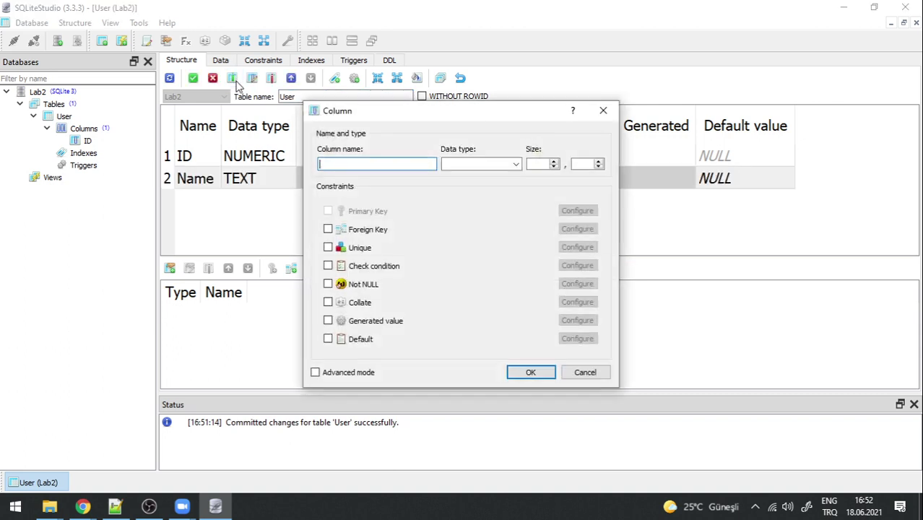
pyautogui.write('Surname')
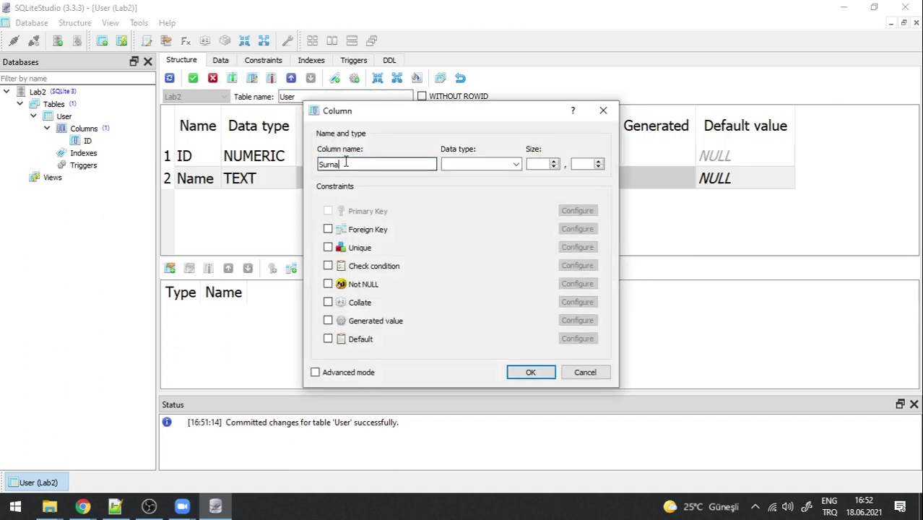
pyautogui.click(515, 164)
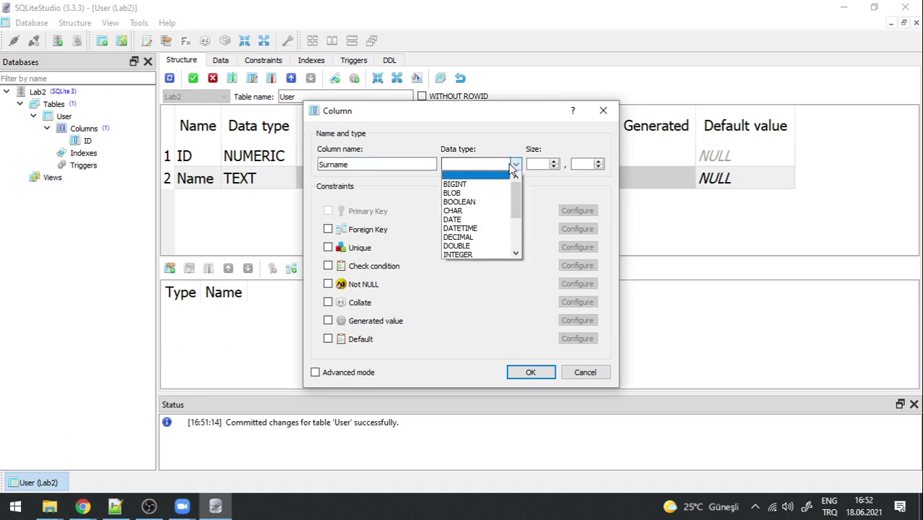
pyautogui.scroll(-2, 480, 220)
pyautogui.click(460, 254)
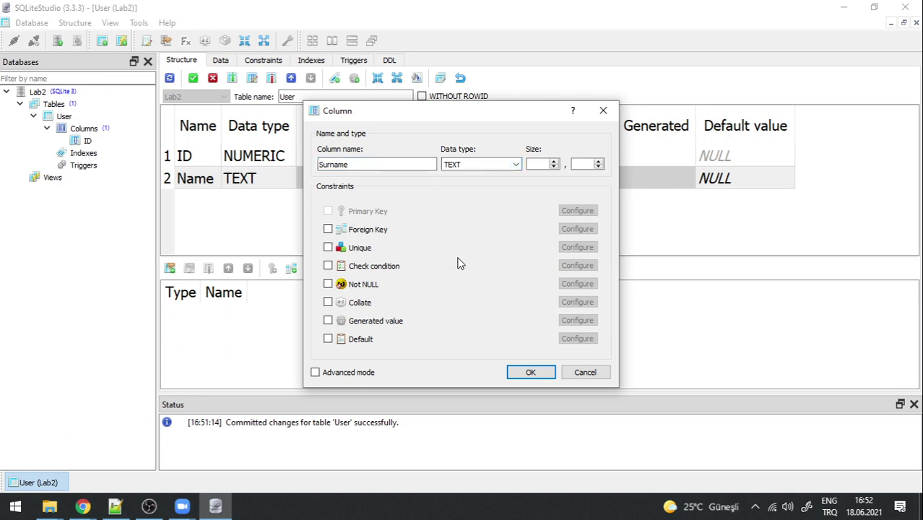
pyautogui.click(523, 373)
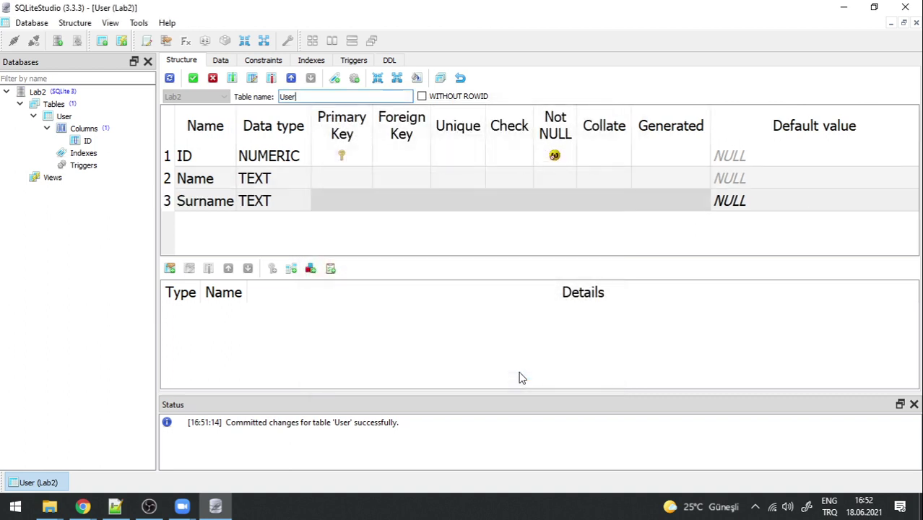
# Step: Add a Password column of type TEXT with Not NULL enabled
pyautogui.click(232, 78)
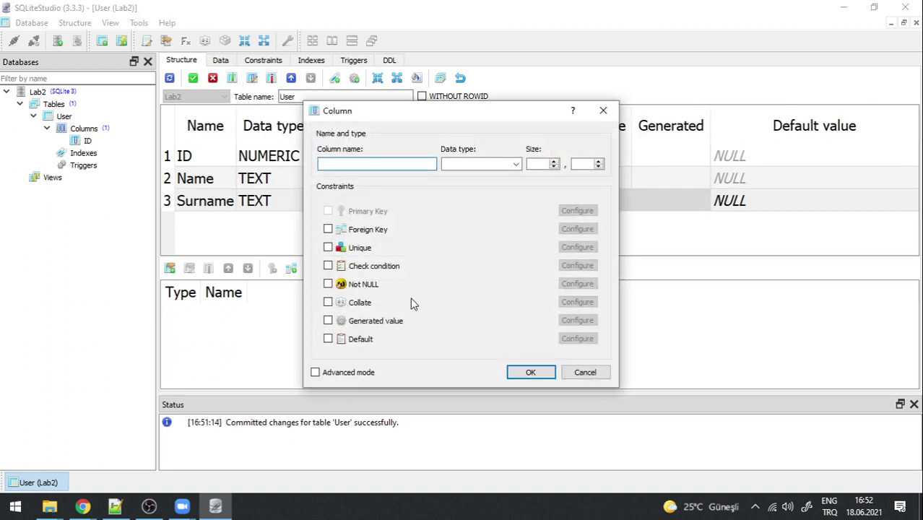
pyautogui.write('Password')
pyautogui.click(515, 165)
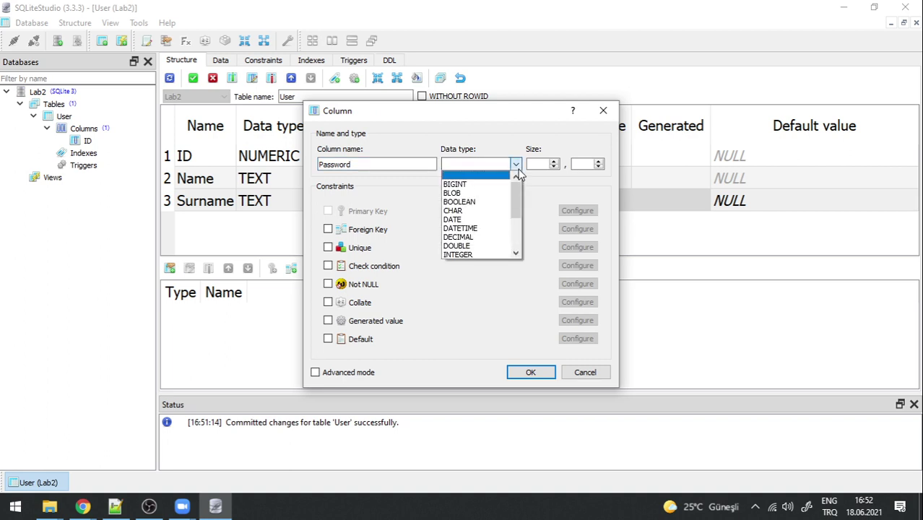
pyautogui.press('t')
pyautogui.click(471, 254)
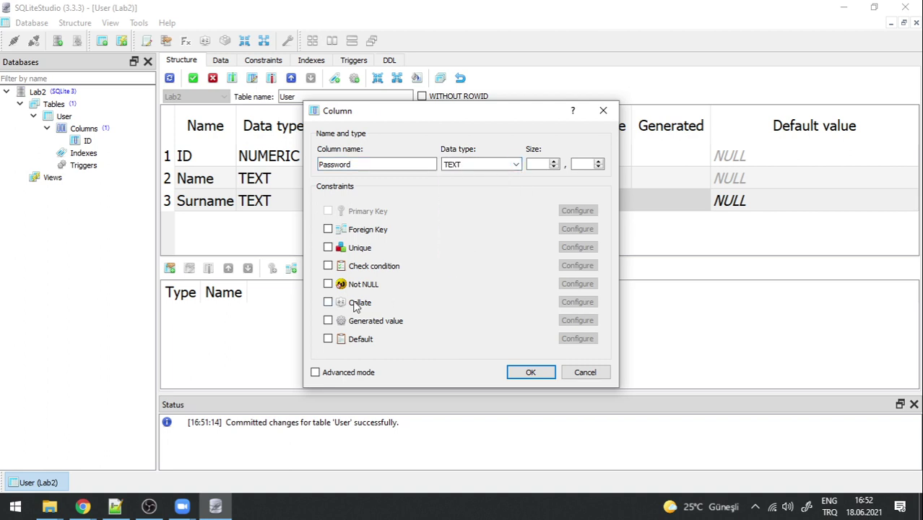
pyautogui.click(327, 284)
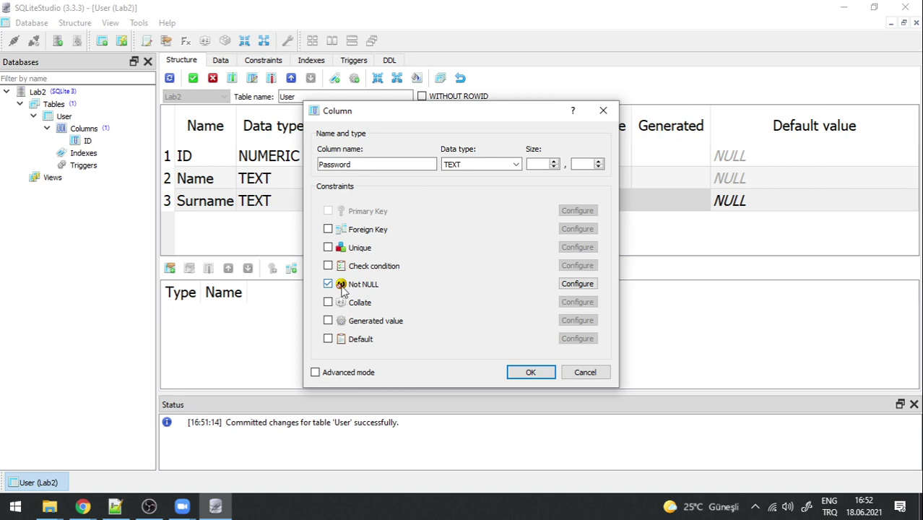
pyautogui.click(526, 372)
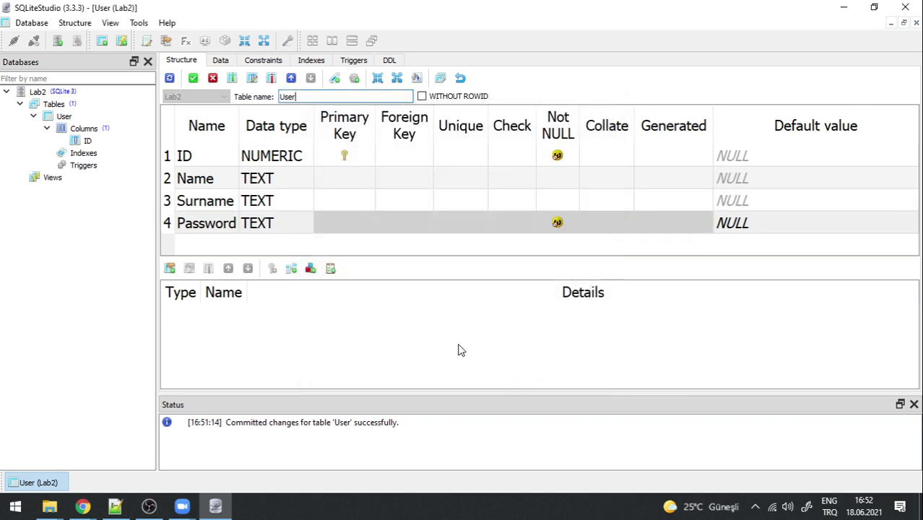
pyautogui.doubleClick(345, 159)
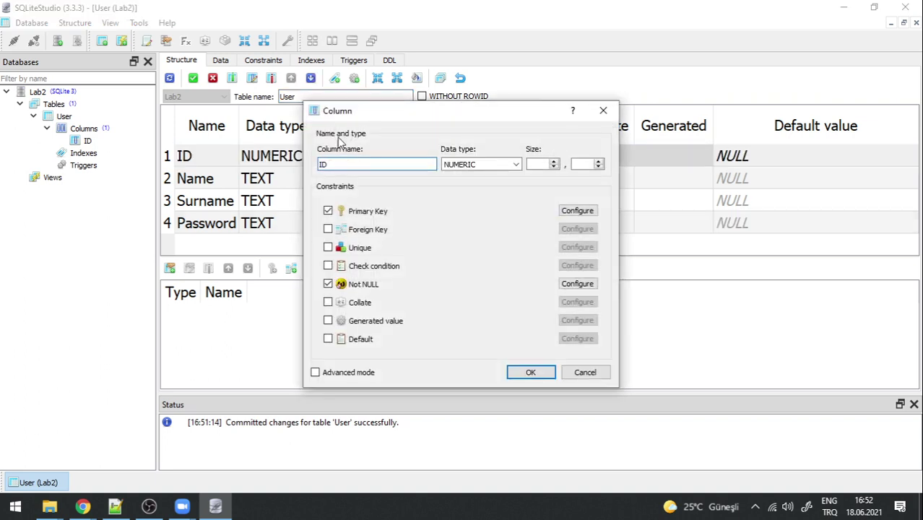
pyautogui.click(603, 110)
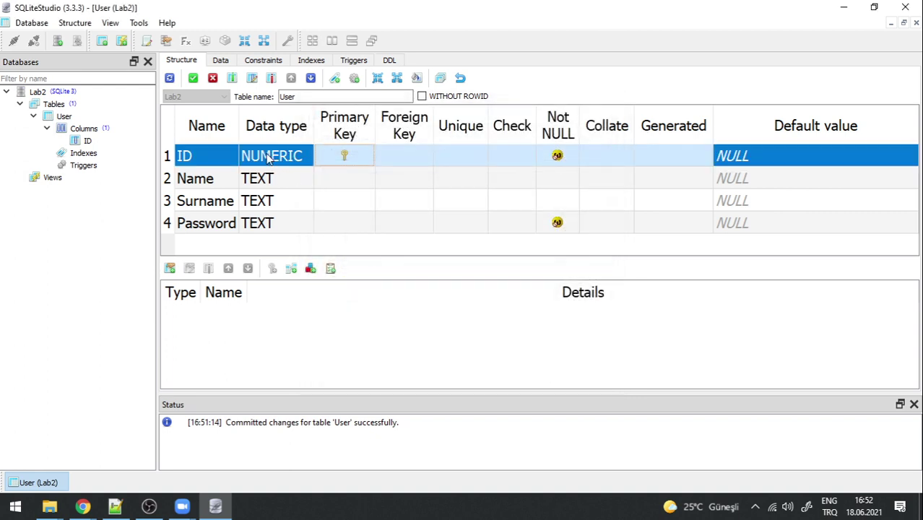
pyautogui.click(263, 180)
pyautogui.click(266, 202)
pyautogui.doubleClick(274, 165)
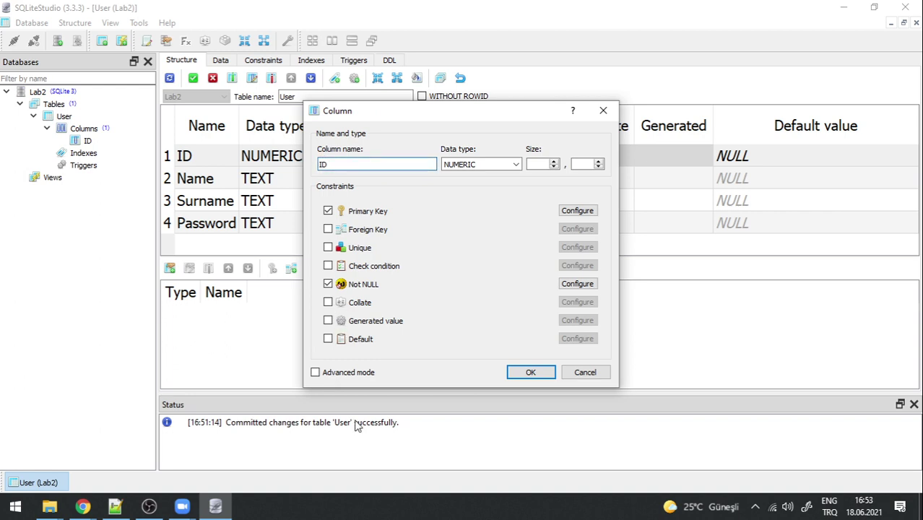
pyautogui.click(328, 211)
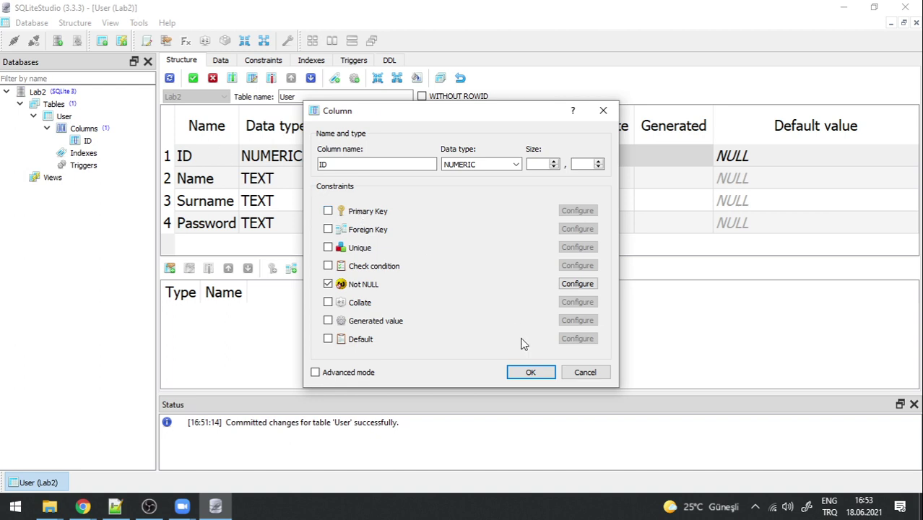
pyautogui.click(531, 372)
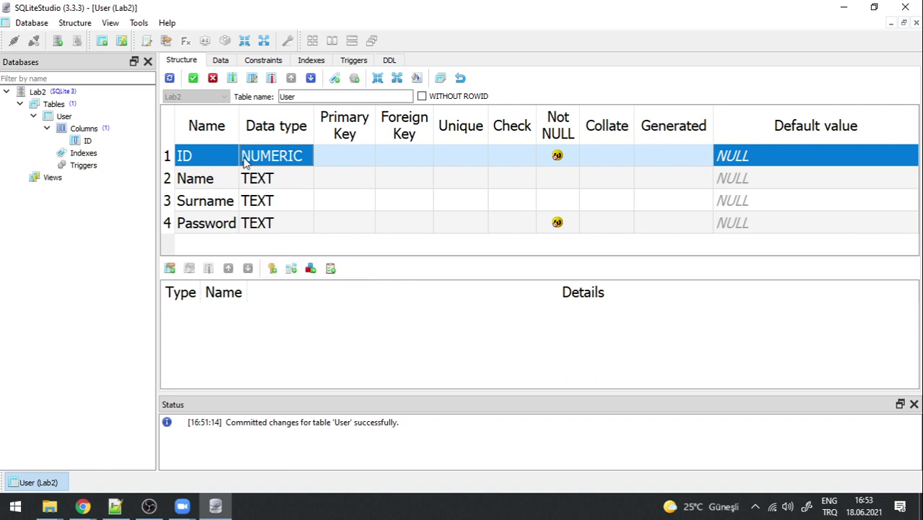
pyautogui.click(225, 178)
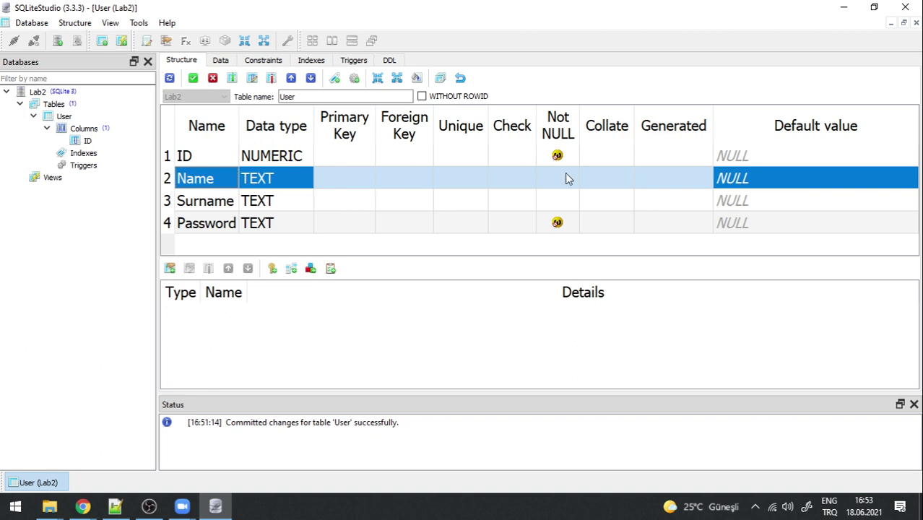
pyautogui.click(258, 161)
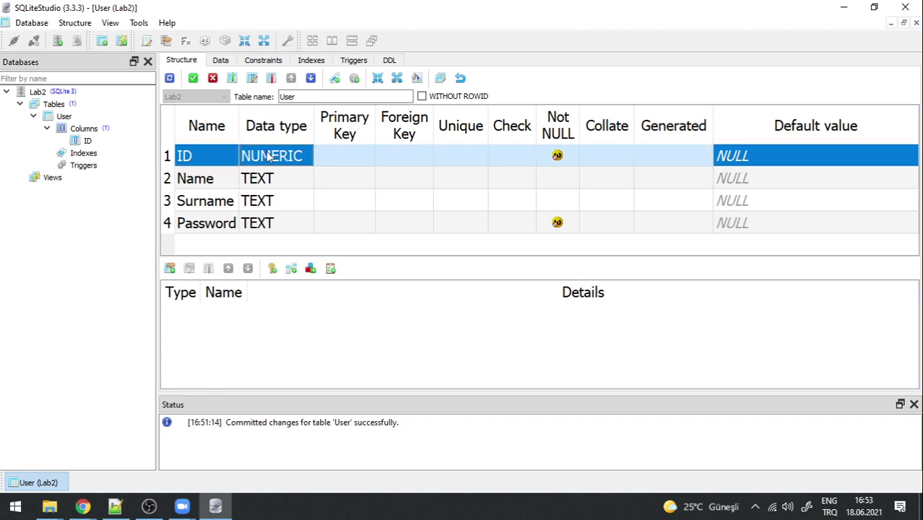
pyautogui.click(273, 269)
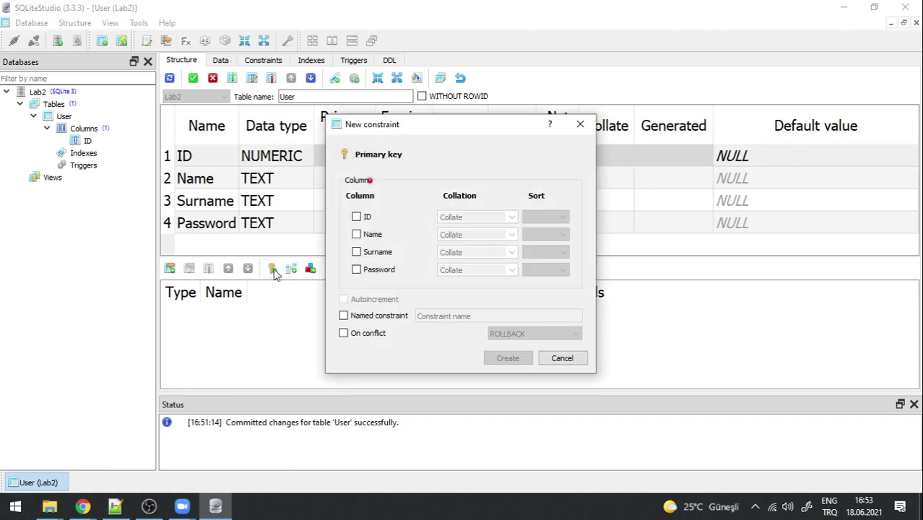
pyautogui.click(356, 217)
pyautogui.click(357, 235)
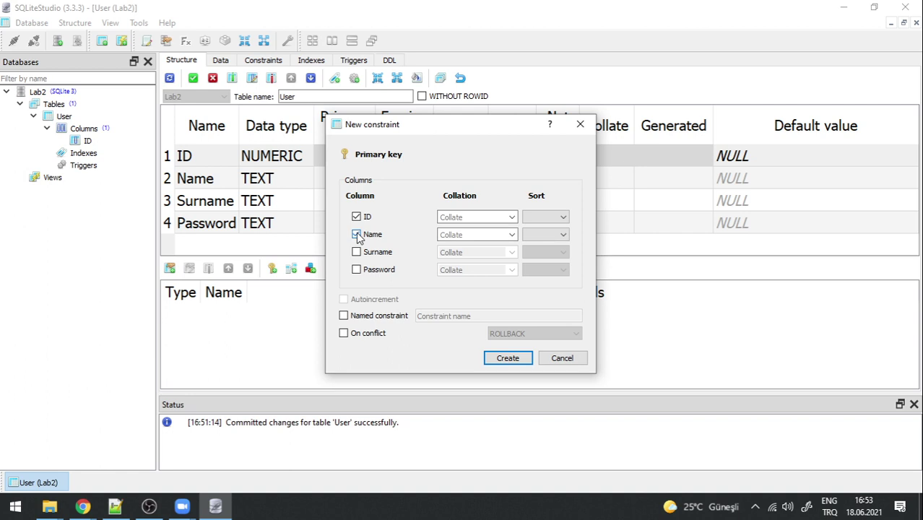
pyautogui.click(562, 359)
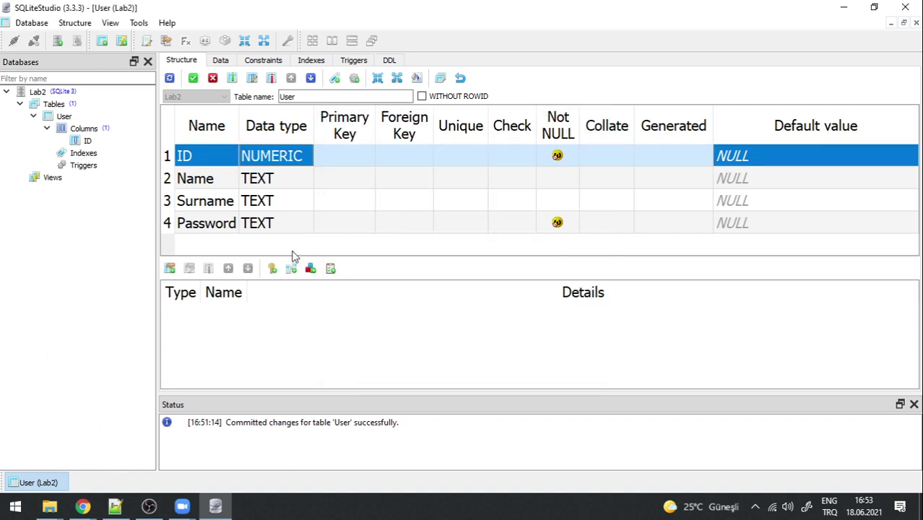
pyautogui.doubleClick(215, 163)
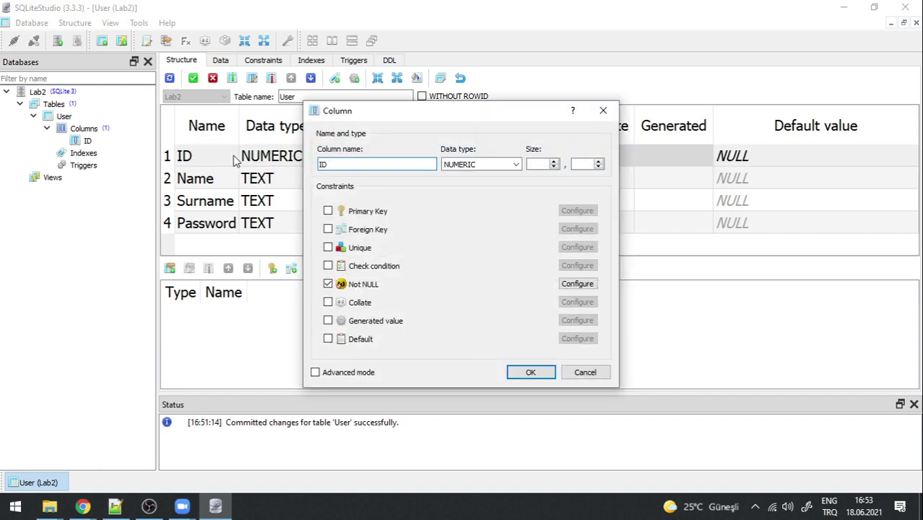
pyautogui.click(328, 212)
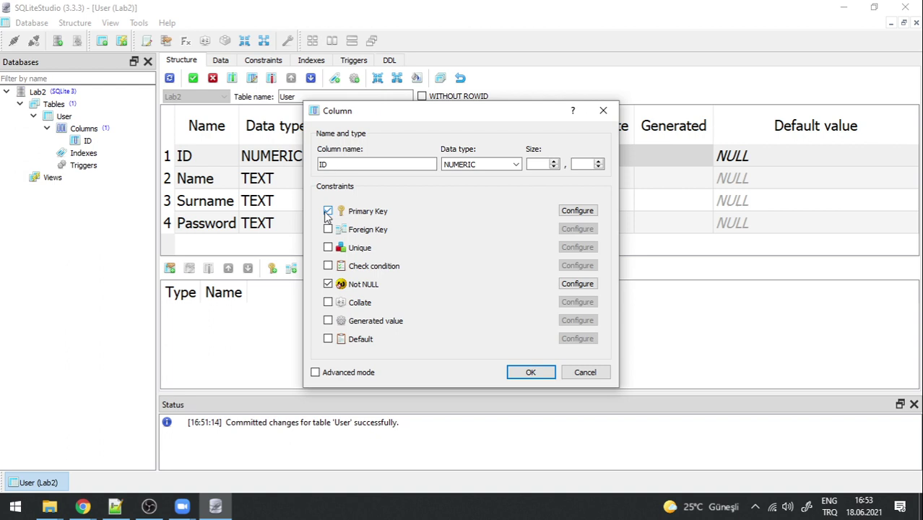
pyautogui.click(531, 372)
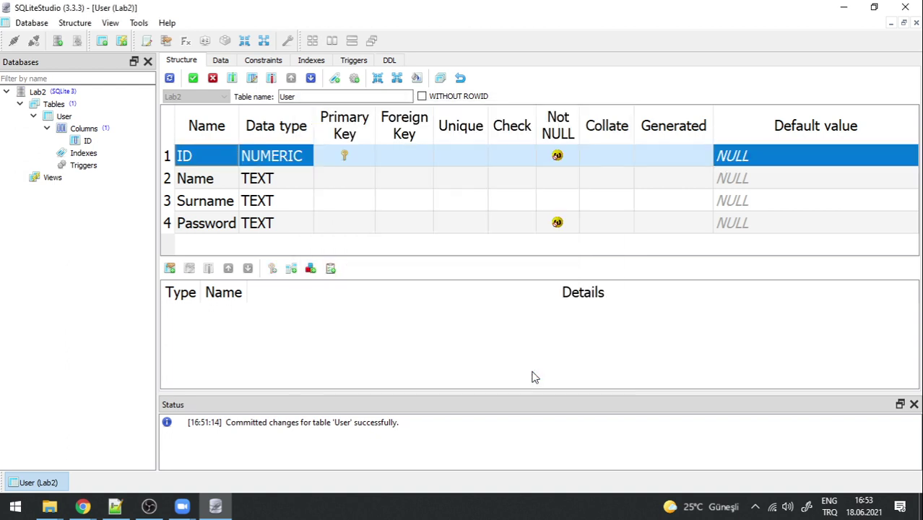
# Step: Commit the Name, Surname and Password columns after reviewing the queries to be executed
pyautogui.click(193, 79)
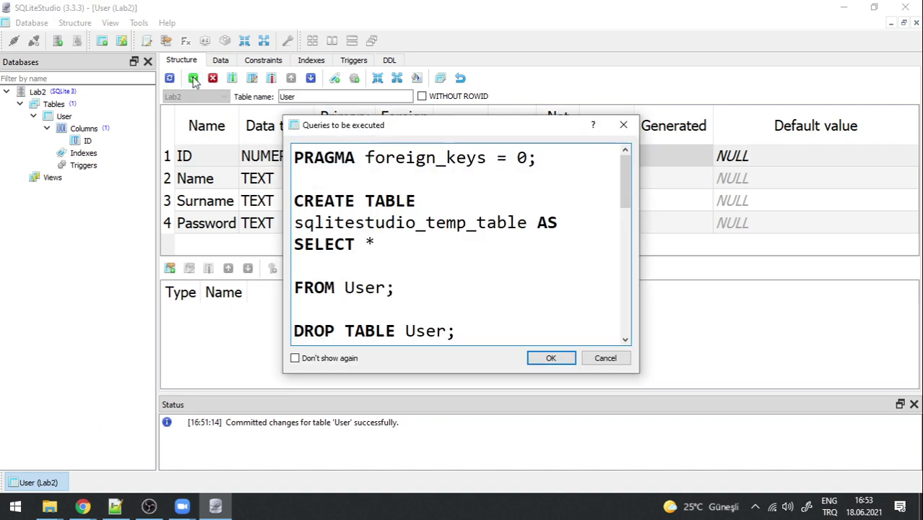
pyautogui.scroll(-4, 435, 191)
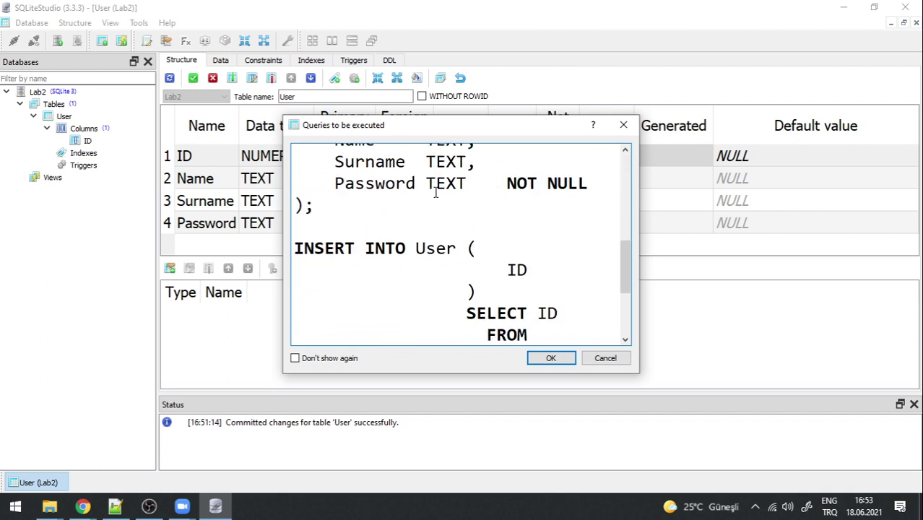
pyautogui.scroll(-2, 435, 191)
pyautogui.scroll(6, 435, 191)
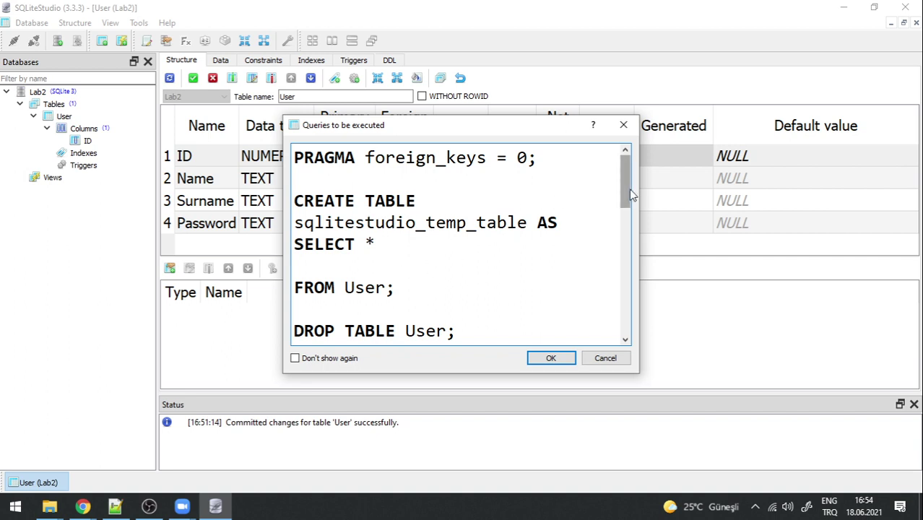
pyautogui.moveTo(630, 194)
pyautogui.mouseDown()
pyautogui.moveTo(627, 214)
pyautogui.moveTo(621, 186)
pyautogui.mouseUp()
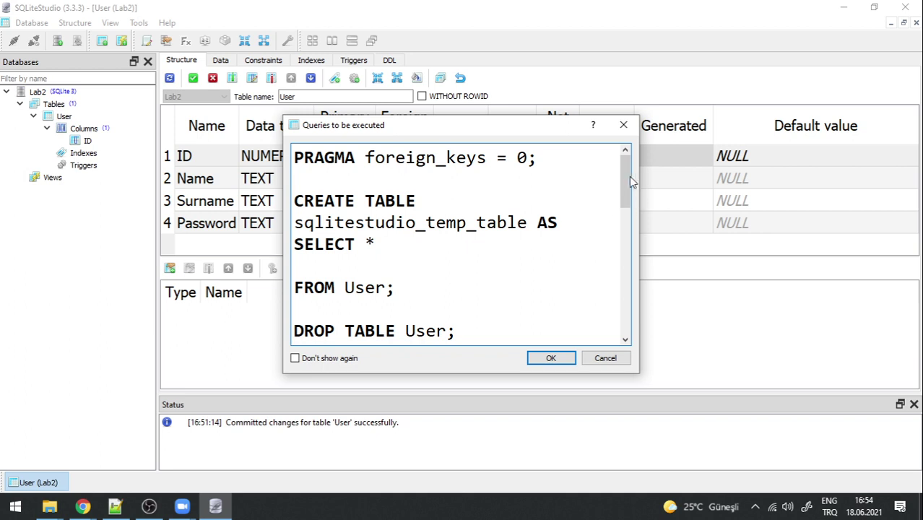
pyautogui.moveTo(619, 185); pyautogui.dragTo(619, 235)
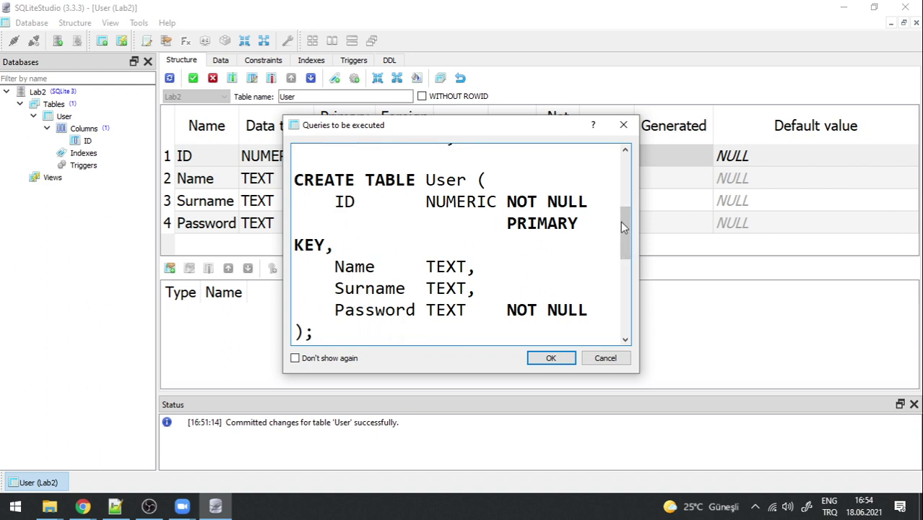
pyautogui.moveTo(625, 233); pyautogui.dragTo(629, 311)
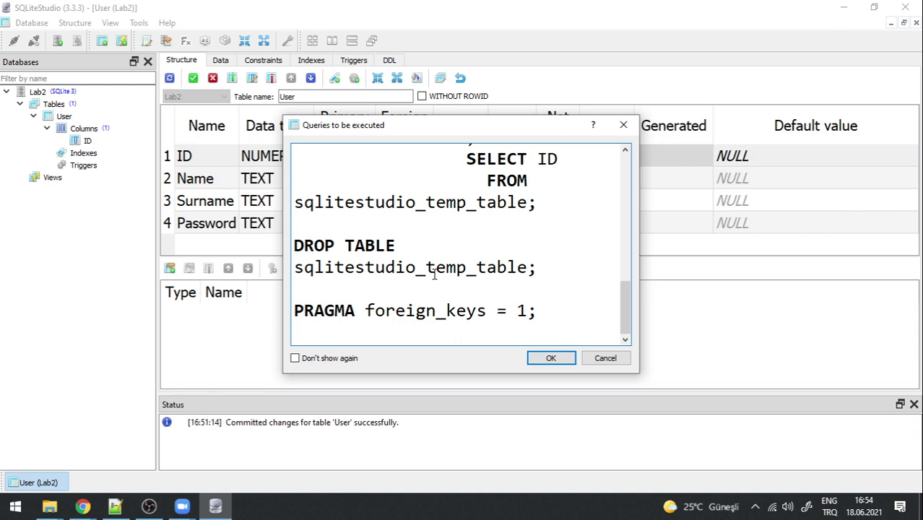
pyautogui.moveTo(620, 299); pyautogui.dragTo(631, 334)
pyautogui.click(551, 358)
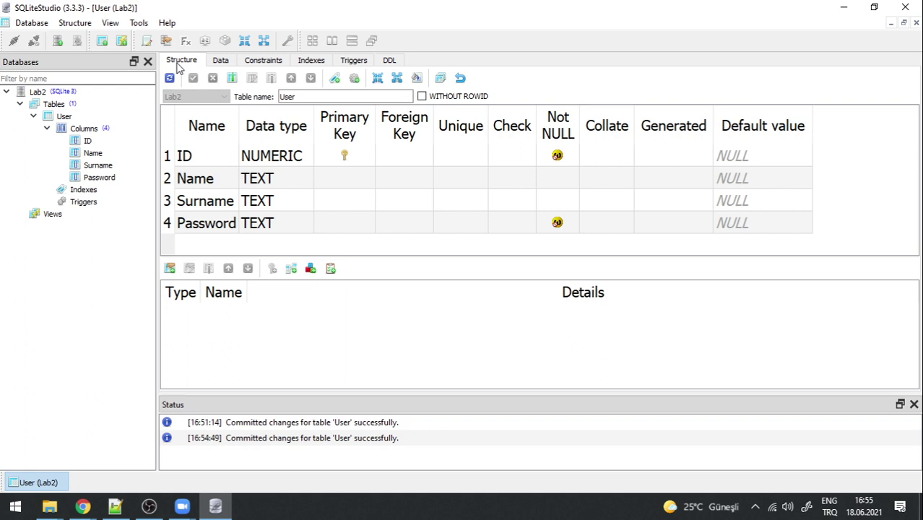
# Step: Reopen the User table from the Lab2 tree and switch to its Data grid
pyautogui.click(916, 22)
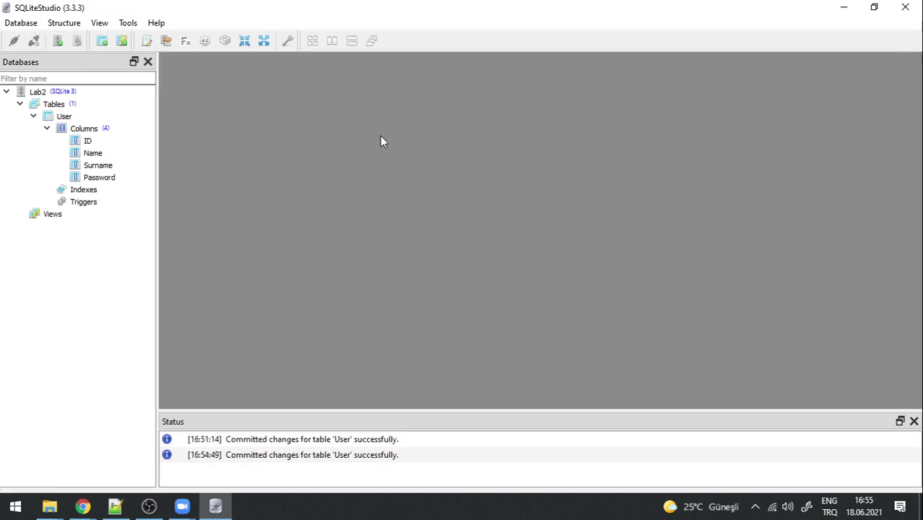
pyautogui.doubleClick(62, 118)
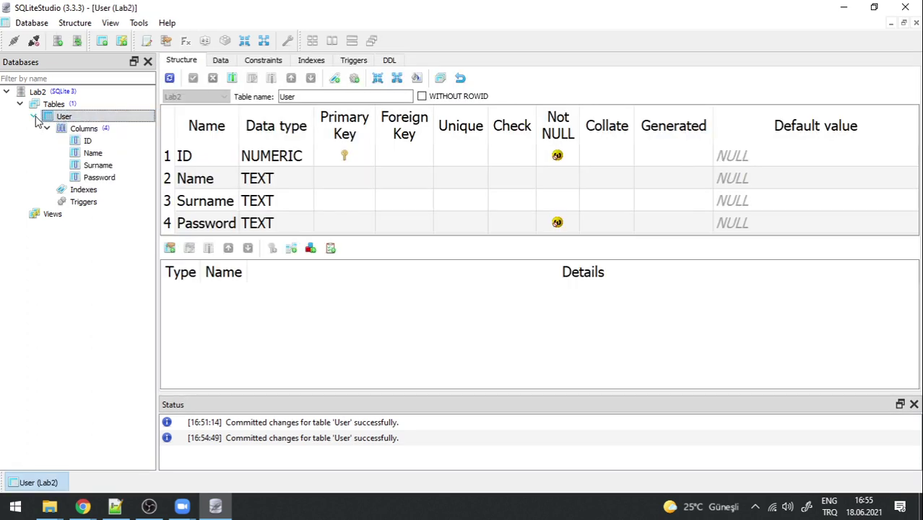
pyautogui.click(34, 116)
pyautogui.click(19, 104)
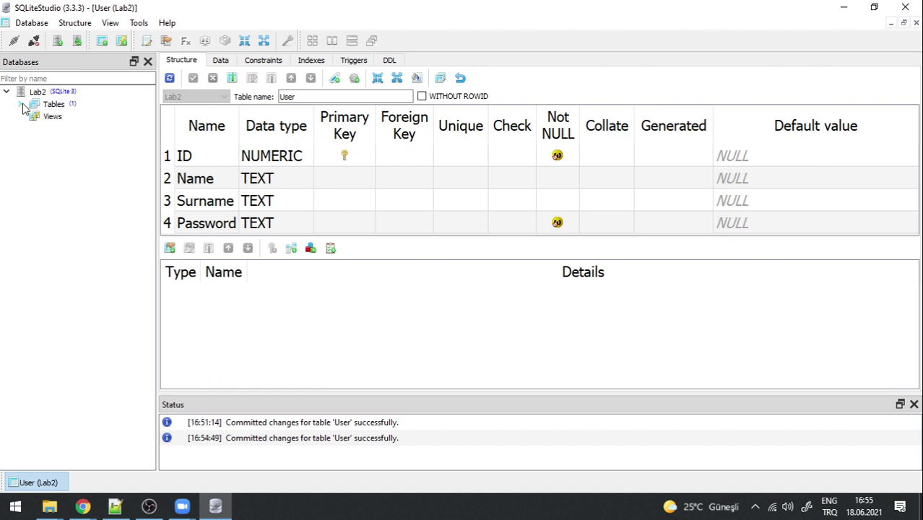
pyautogui.click(19, 105)
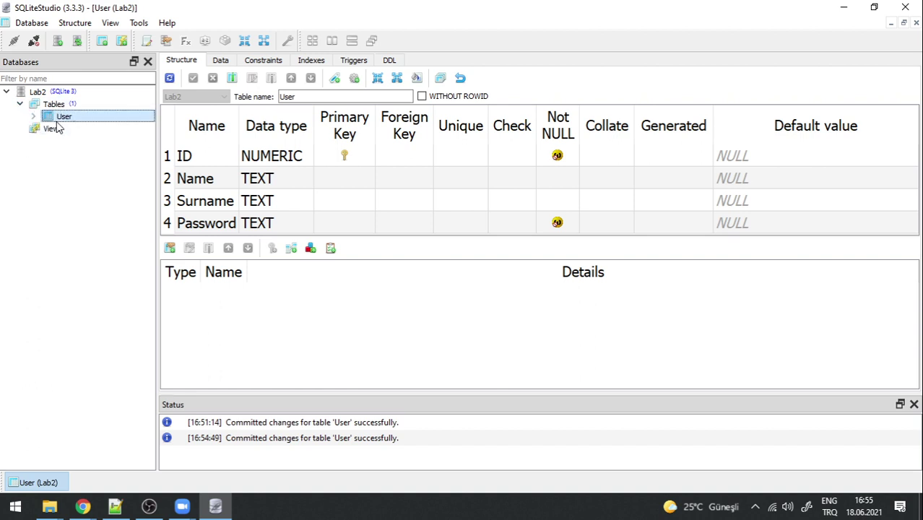
pyautogui.moveTo(57, 124)
pyautogui.click(220, 62)
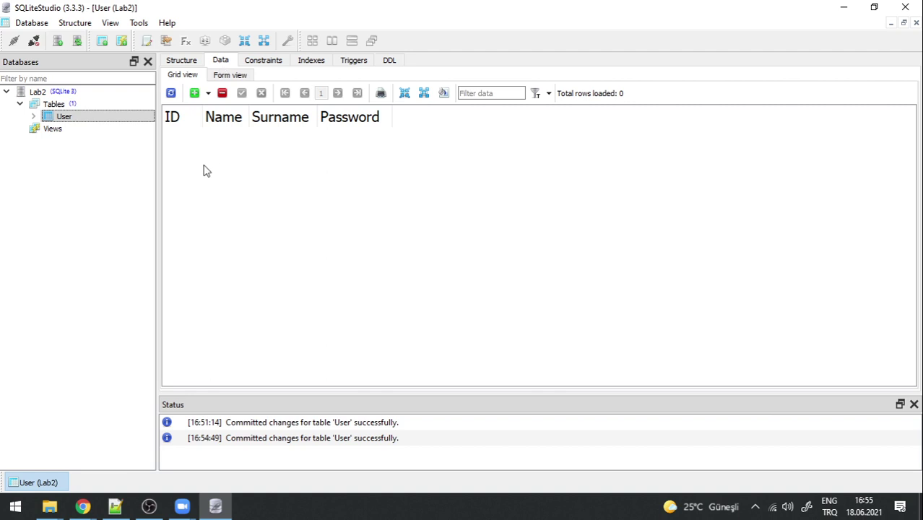
# Step: Insert row 1 with ID 1 and a sample name, surname and password
pyautogui.click(194, 95)
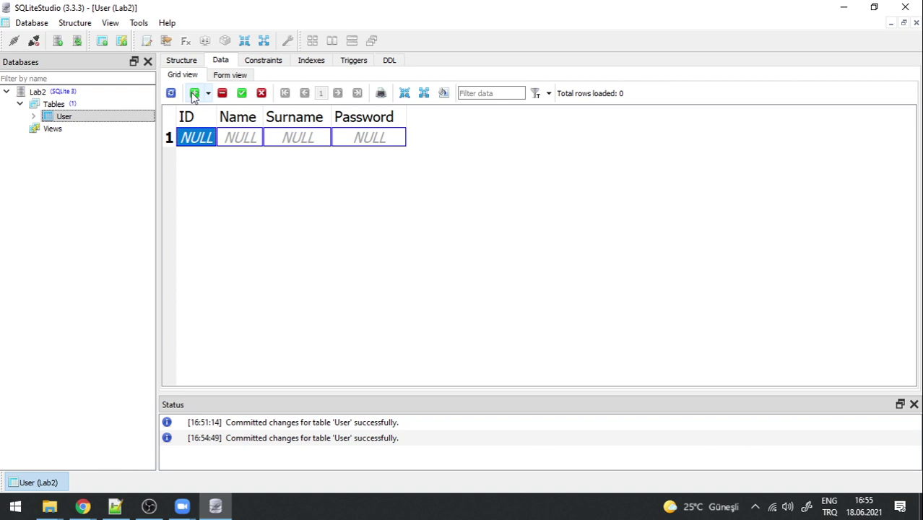
pyautogui.write('1')
pyautogui.click(243, 137)
pyautogui.write('A')
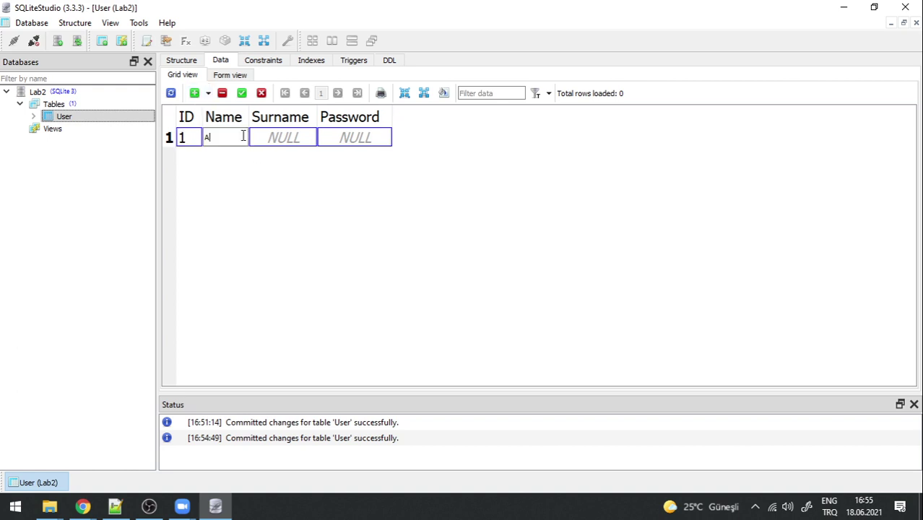
pyautogui.write('li')
pyautogui.press('Tab')
pyautogui.write('Mail')
pyautogui.press('Tab')
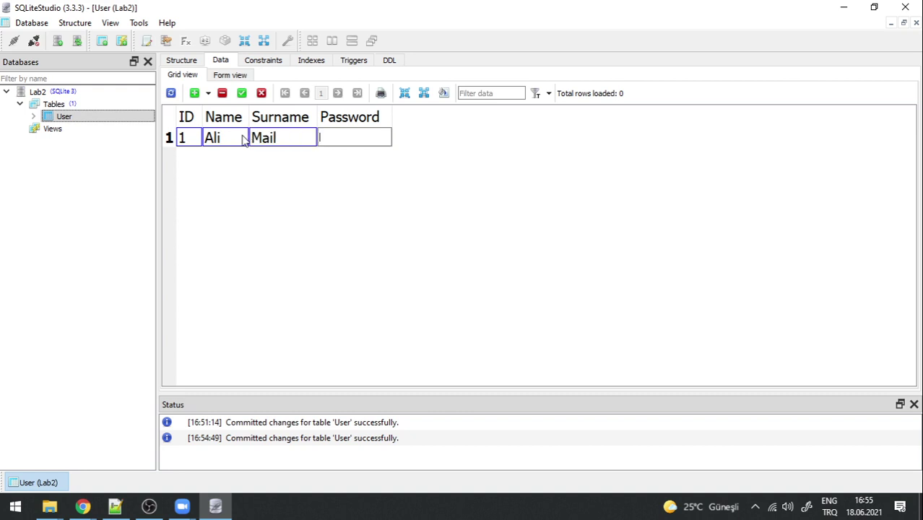
pyautogui.write('234')
pyautogui.press('Return')
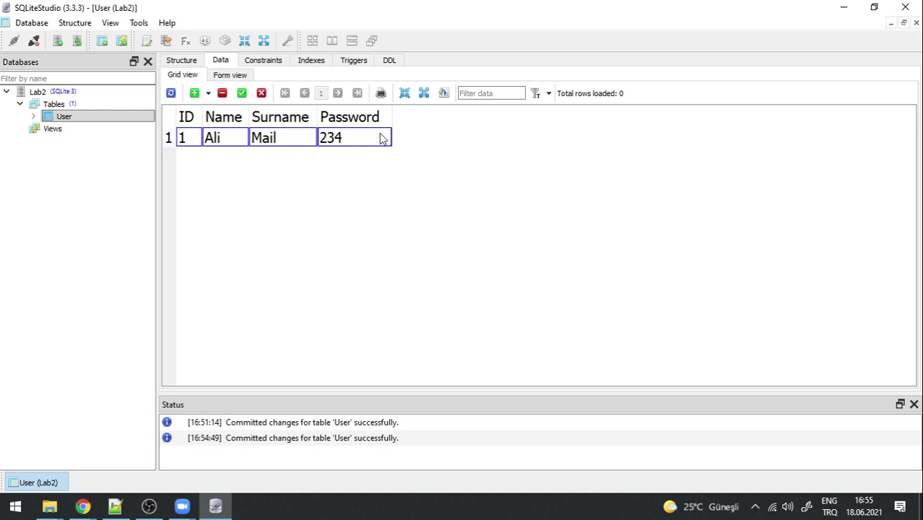
# Step: Add row 2 with ID 2, Surname AAA and a password, then commit both rows
pyautogui.click(195, 95)
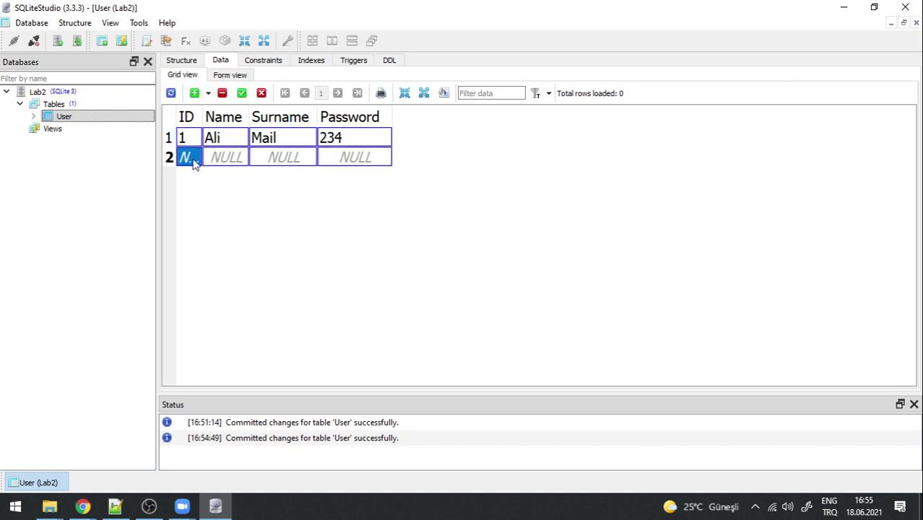
pyautogui.click(208, 95)
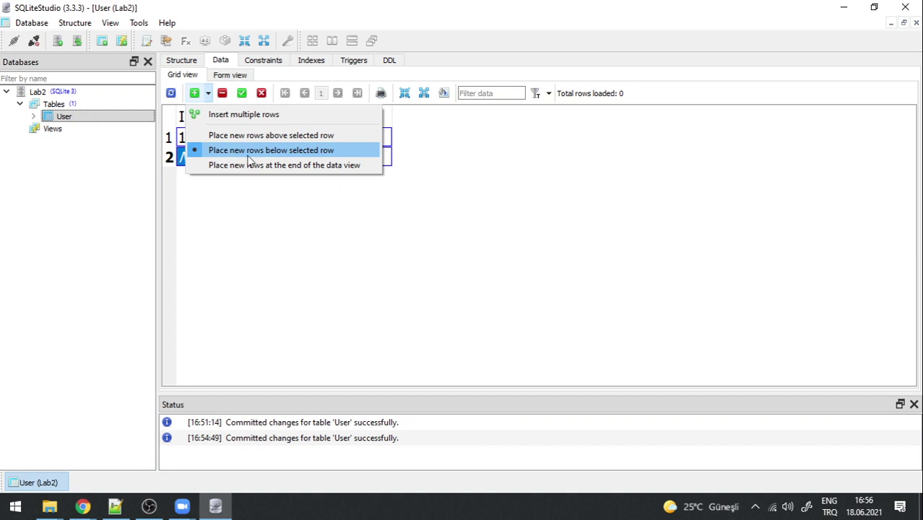
pyautogui.click(483, 150)
pyautogui.click(187, 159)
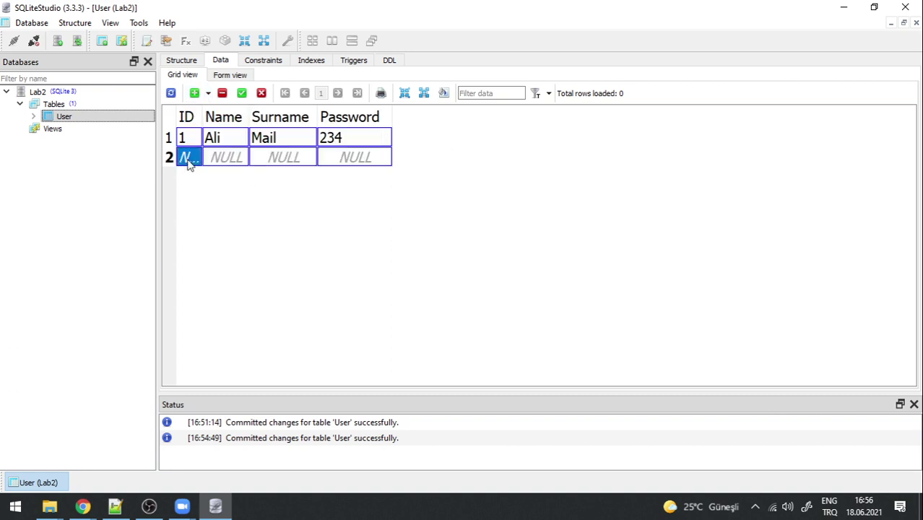
pyautogui.write('2')
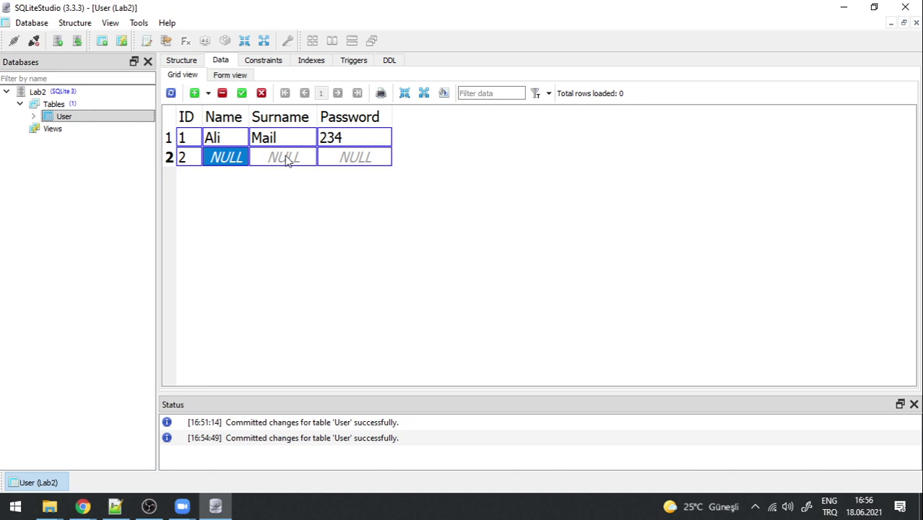
pyautogui.click(288, 161)
pyautogui.write('AAA')
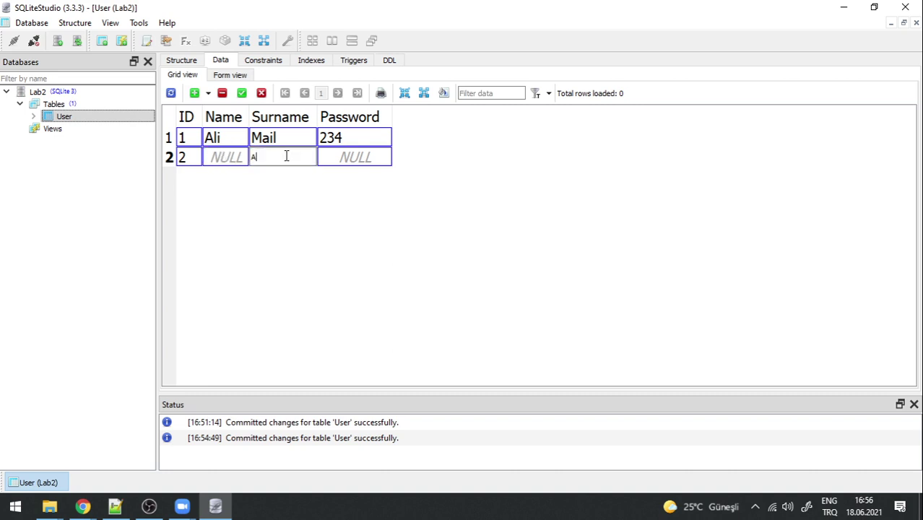
pyautogui.click(356, 157)
pyautogui.write('32')
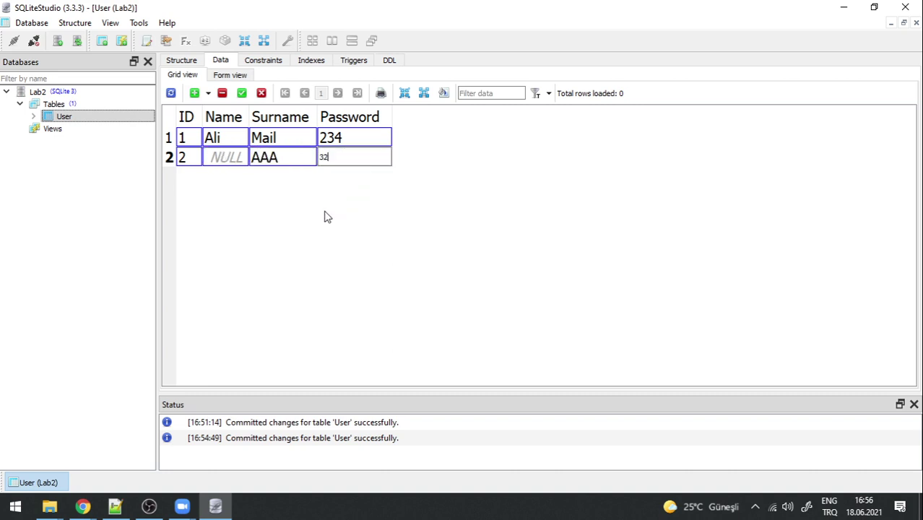
pyautogui.click(295, 161)
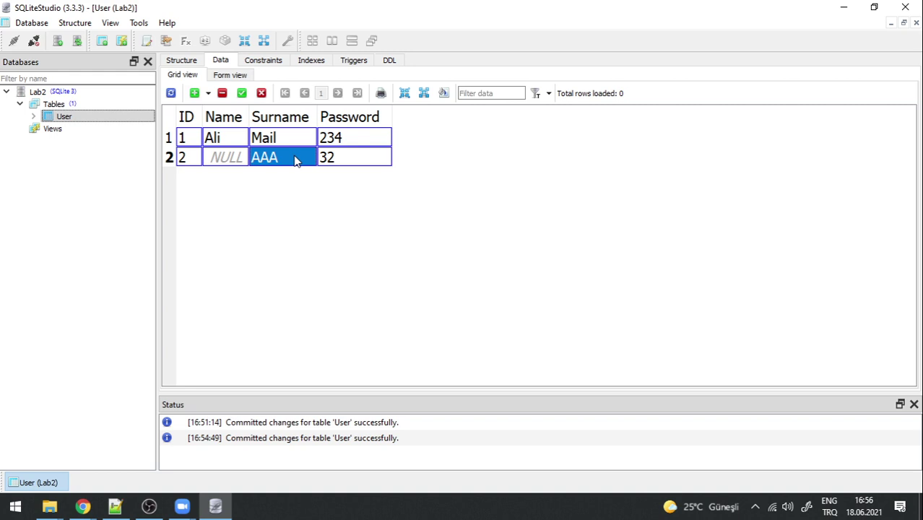
pyautogui.click(242, 94)
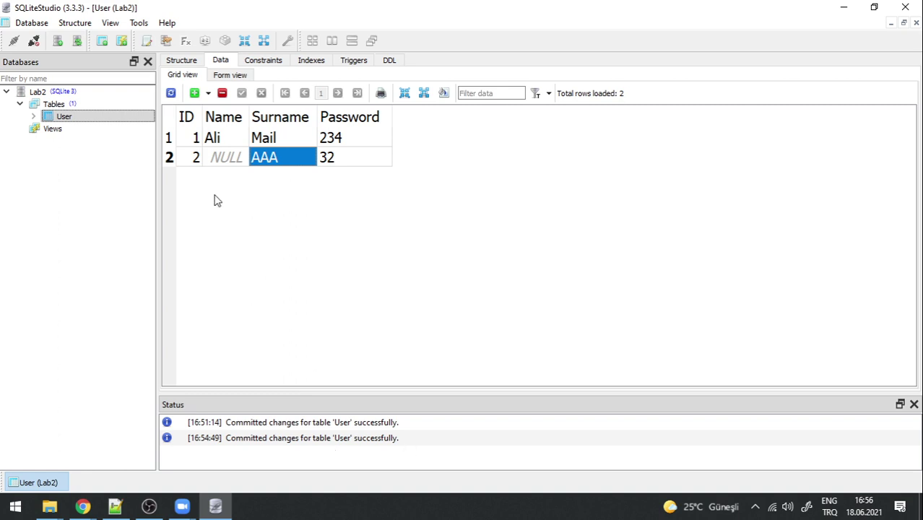
# Step: Add row 3 reusing ID 2 and commit it, triggering the UNIQUE constraint error
pyautogui.click(194, 92)
pyautogui.write('2')
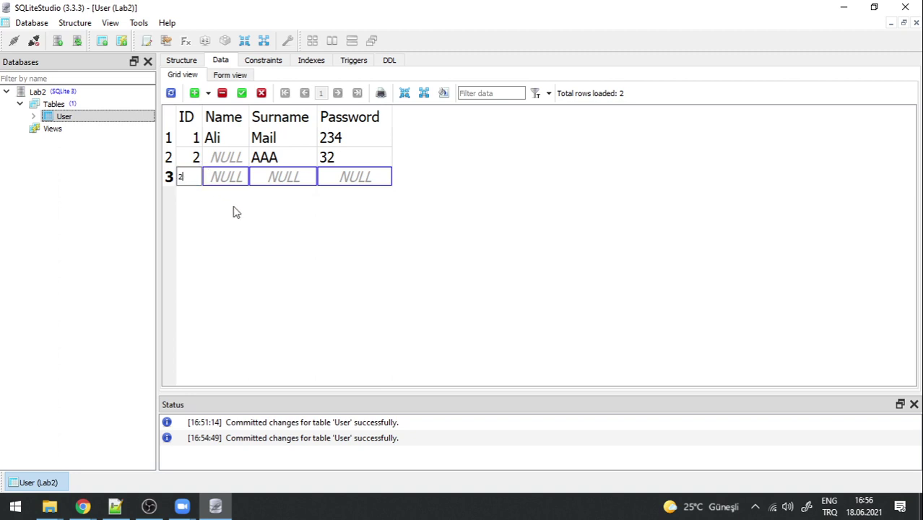
pyautogui.click(226, 182)
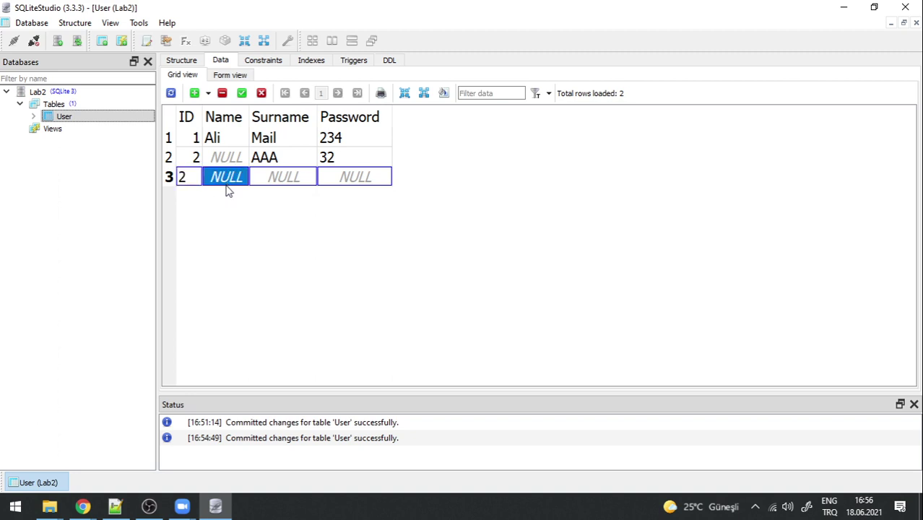
pyautogui.write('qwe')
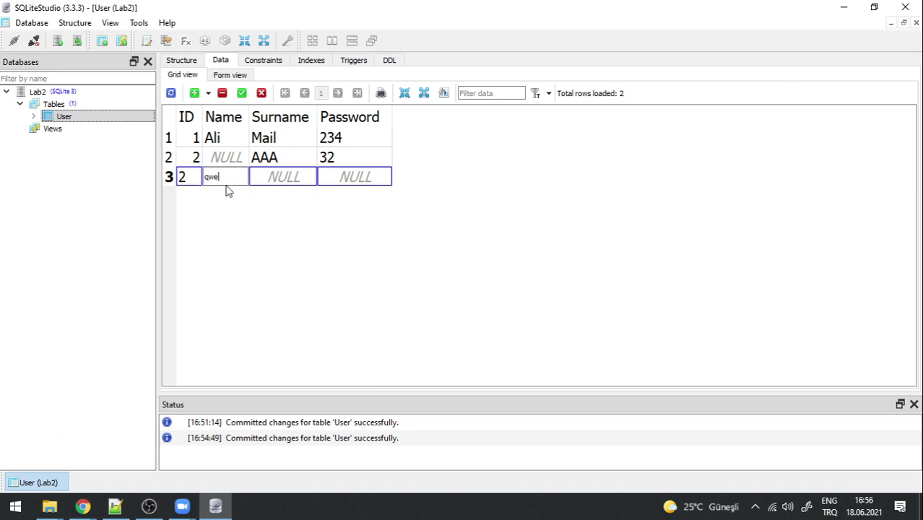
pyautogui.press('Tab')
pyautogui.write('jhg')
pyautogui.press('Tab')
pyautogui.write('234')
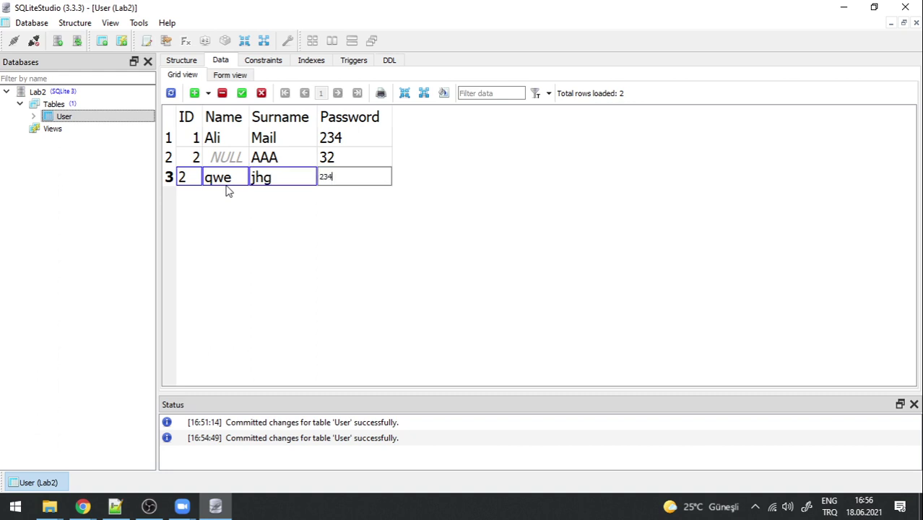
pyautogui.click(276, 157)
pyautogui.click(338, 179)
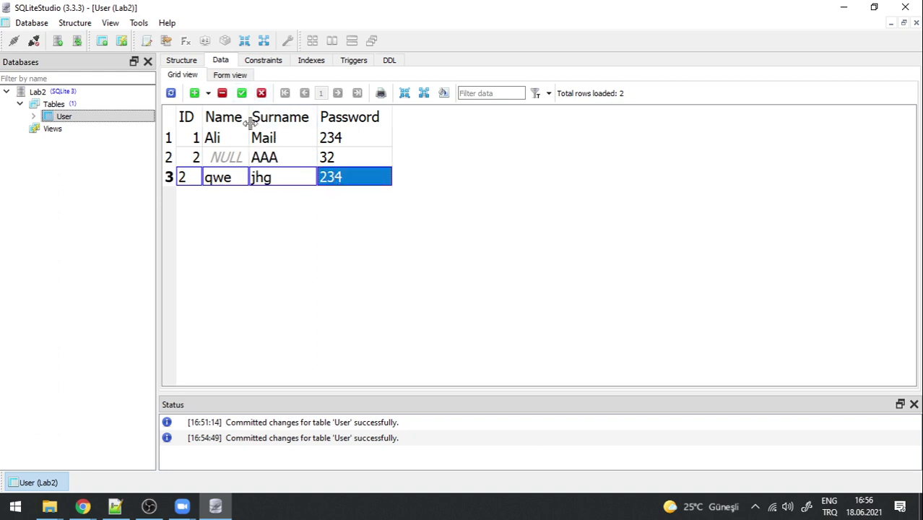
pyautogui.click(242, 95)
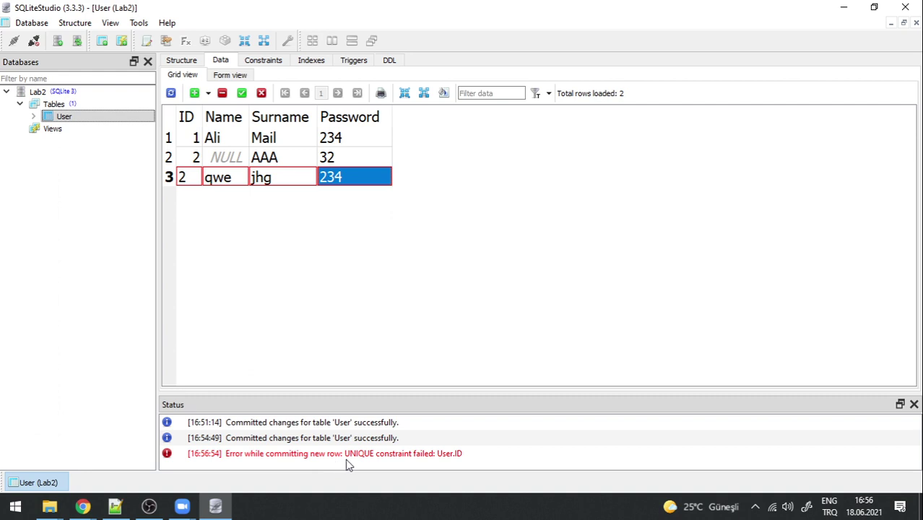
pyautogui.click(368, 454)
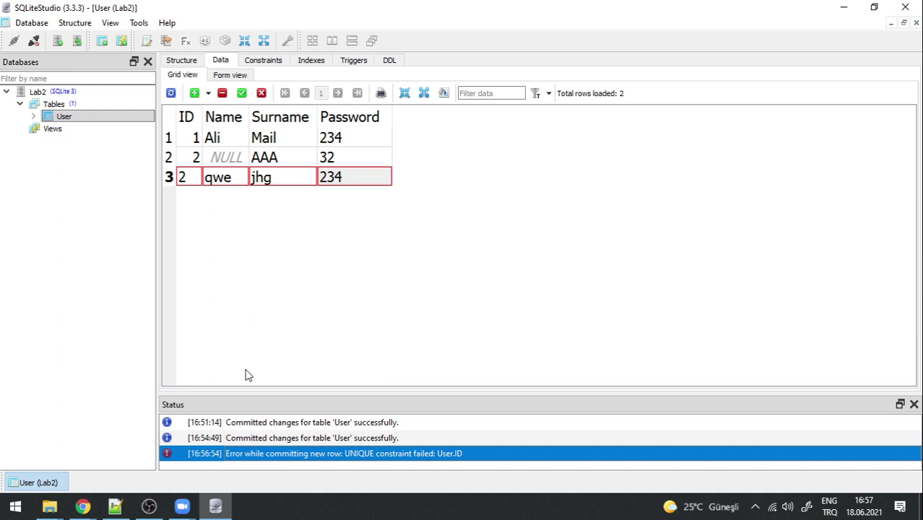
# Step: Add row 4 with ID 4 and sample name, surname and password, and try committing
pyautogui.click(195, 94)
pyautogui.write('4')
pyautogui.press('Tab')
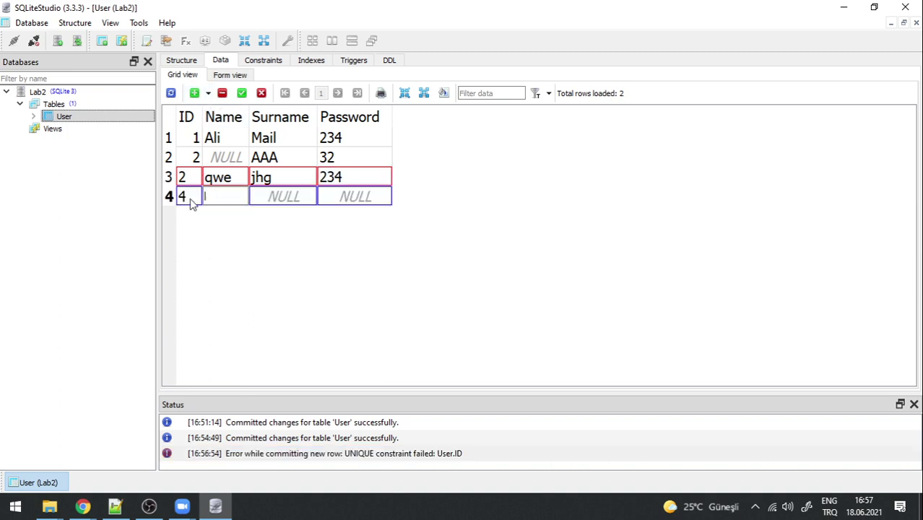
pyautogui.write('iuy')
pyautogui.press('Tab')
pyautogui.write('uyt')
pyautogui.press('Tab')
pyautogui.write('uyt')
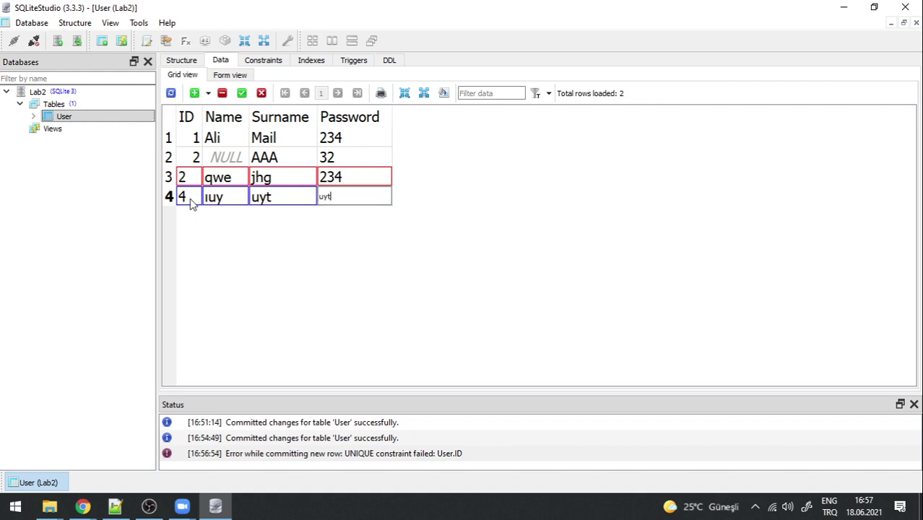
pyautogui.click(241, 94)
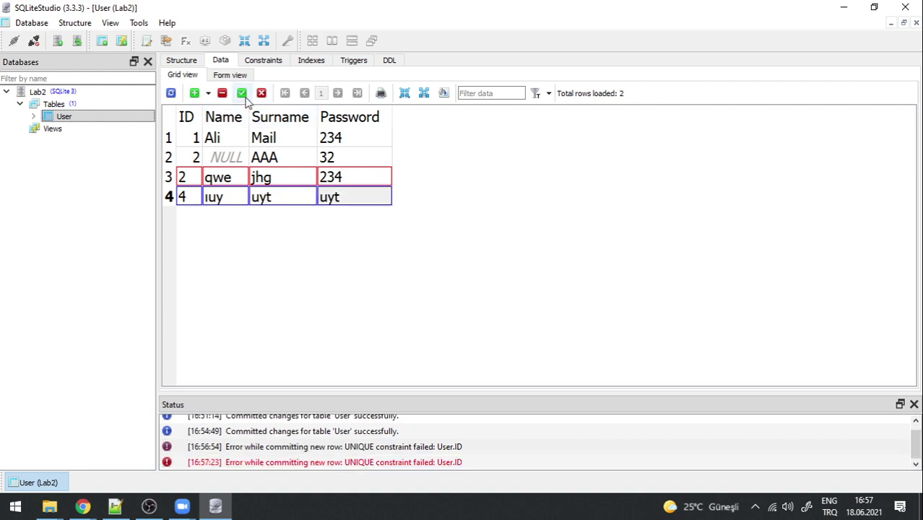
pyautogui.click(245, 98)
# Step: Change row 3's duplicate ID from 2 to 5 and commit all four rows
pyautogui.click(189, 185)
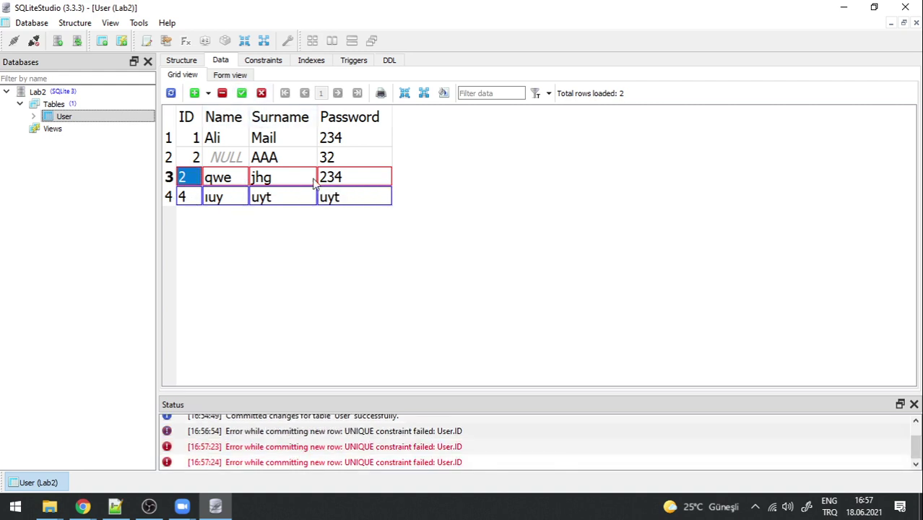
pyautogui.click(197, 200)
pyautogui.click(347, 199)
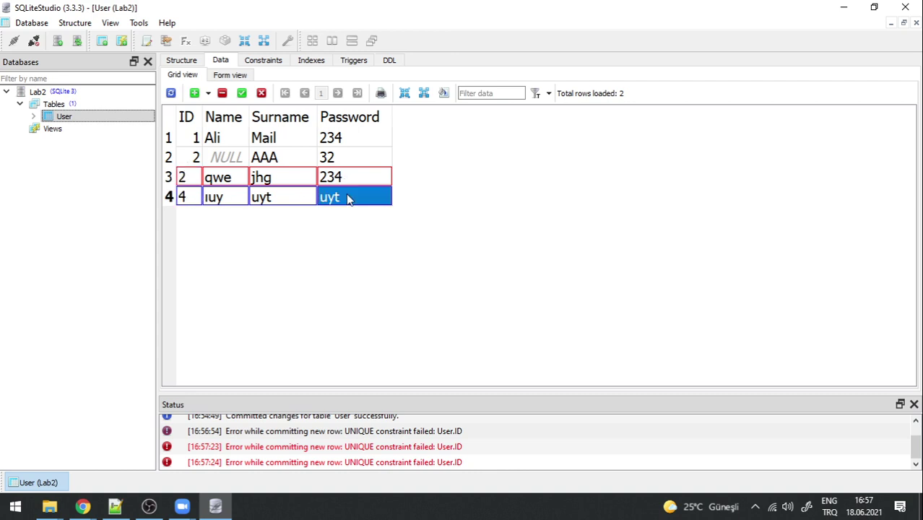
pyautogui.click(193, 184)
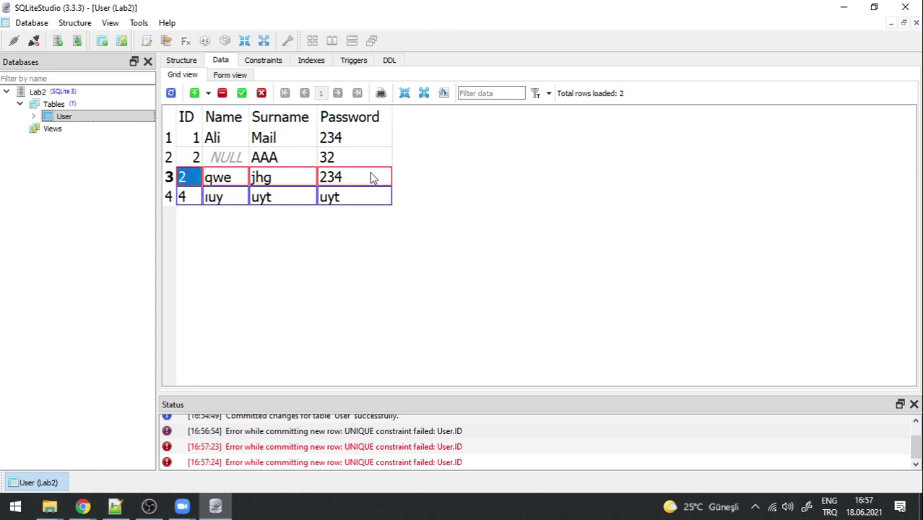
pyautogui.click(242, 93)
pyautogui.doubleClick(192, 181)
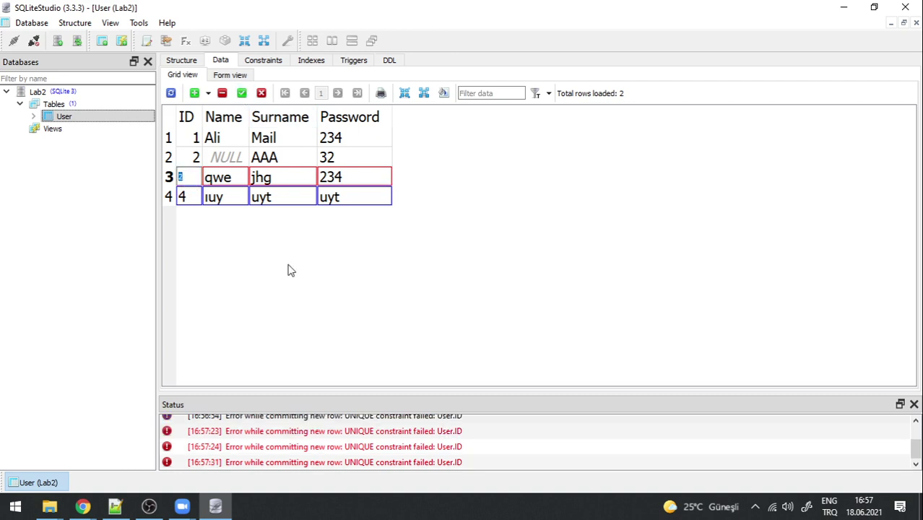
pyautogui.write('5')
pyautogui.click(242, 93)
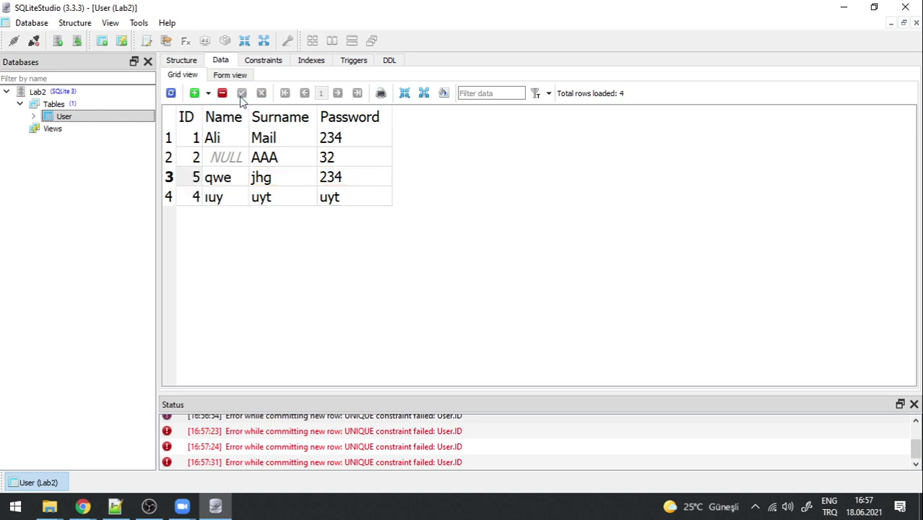
# Step: Add a row with ID 7 and no password, hit the NOT NULL error, then roll it back
pyautogui.click(194, 93)
pyautogui.write('7')
pyautogui.press('Tab')
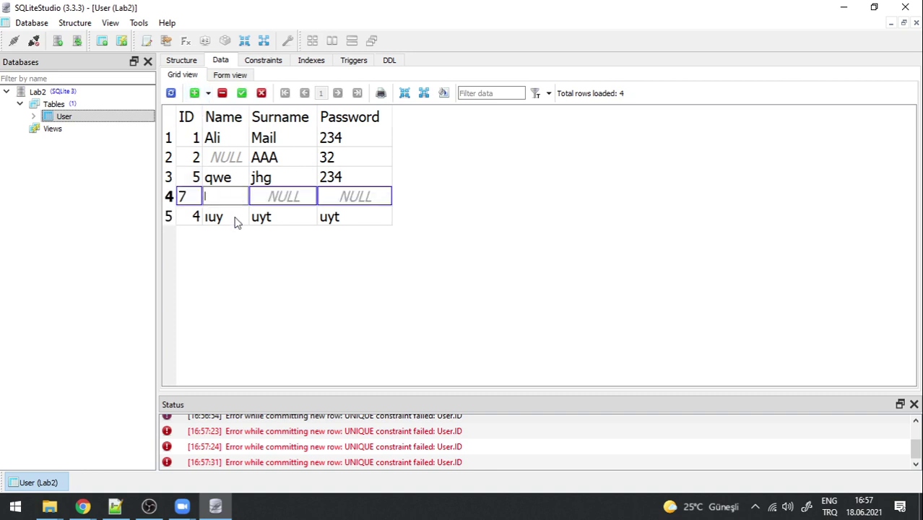
pyautogui.write('uy')
pyautogui.press('Tab')
pyautogui.write('uyt')
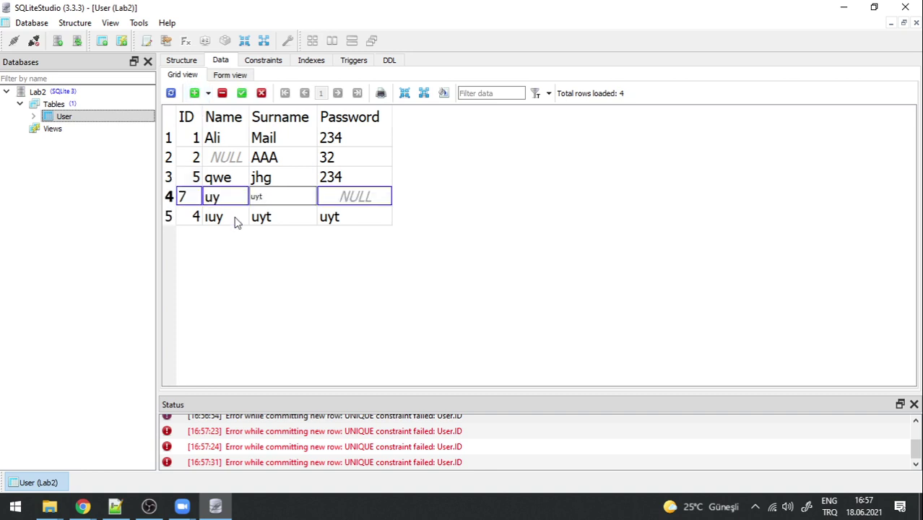
pyautogui.click(354, 198)
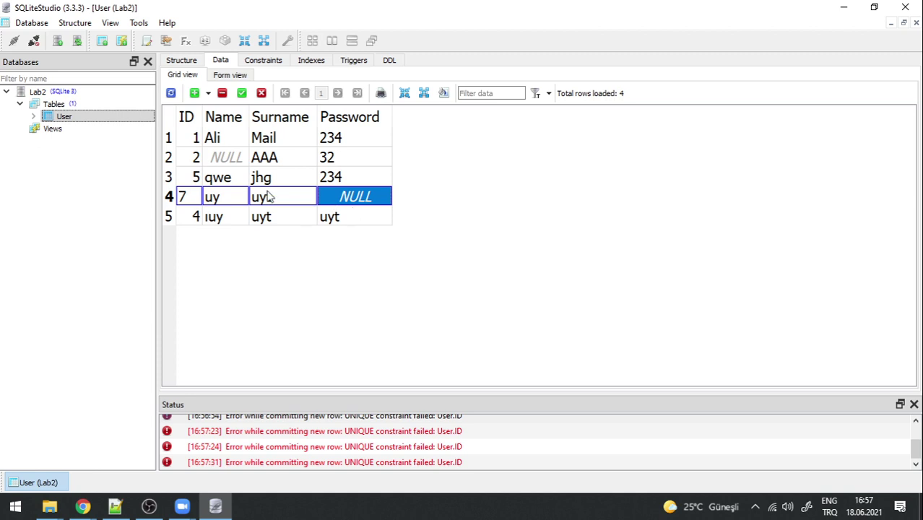
pyautogui.click(242, 93)
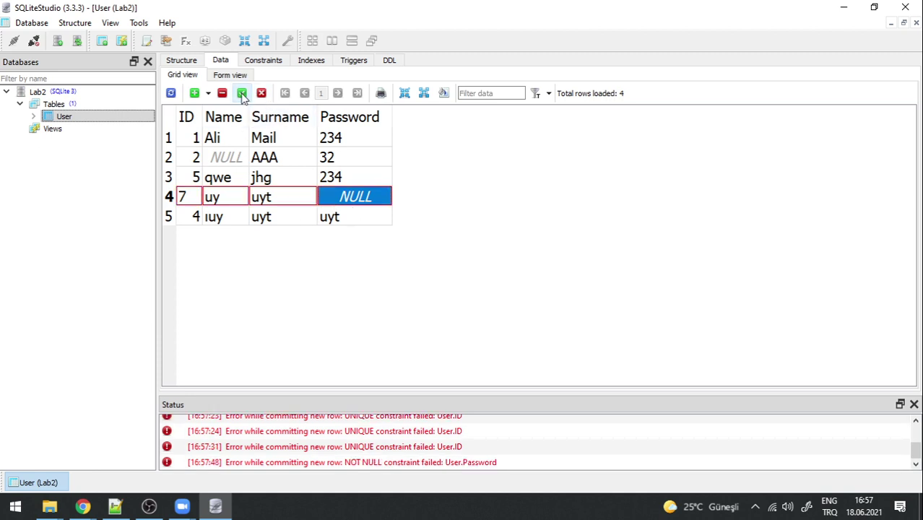
pyautogui.click(376, 465)
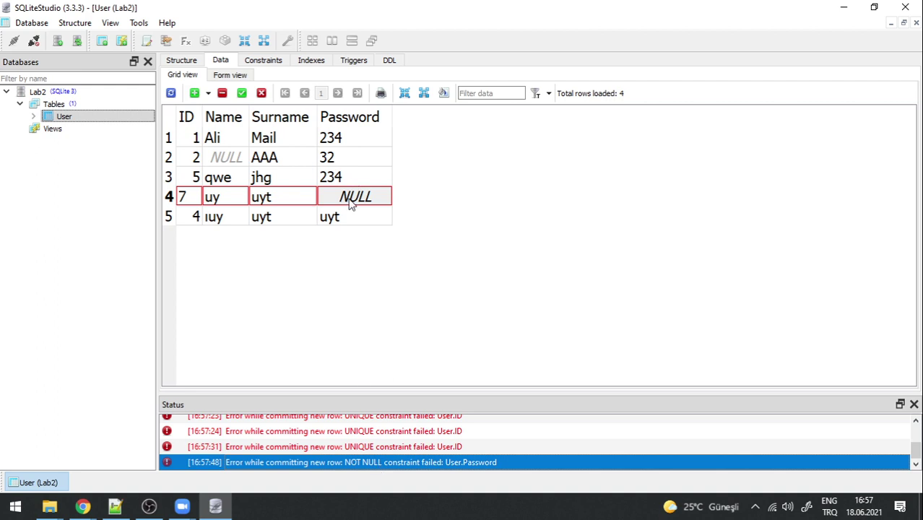
pyautogui.moveTo(352, 205)
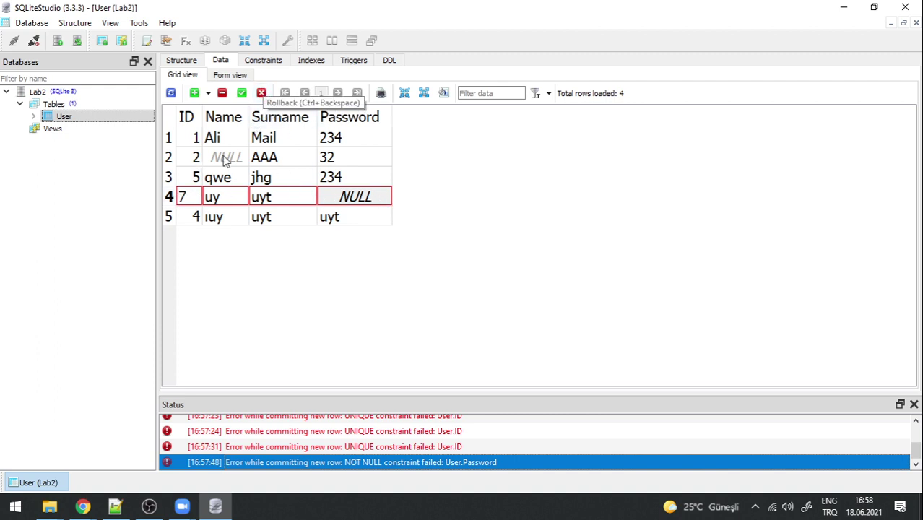
pyautogui.click(263, 94)
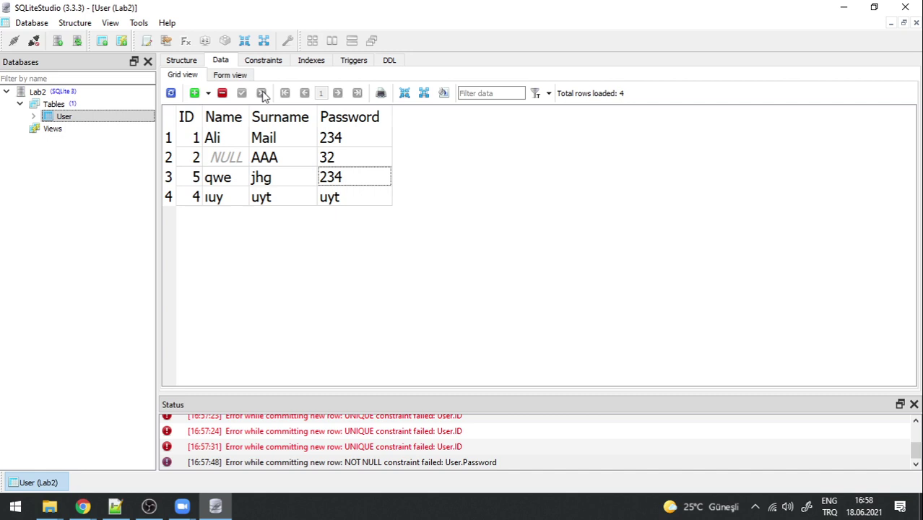
# Step: Show the User table's Structure tab with its column definitions
pyautogui.click(186, 64)
pyautogui.click(215, 67)
pyautogui.click(182, 64)
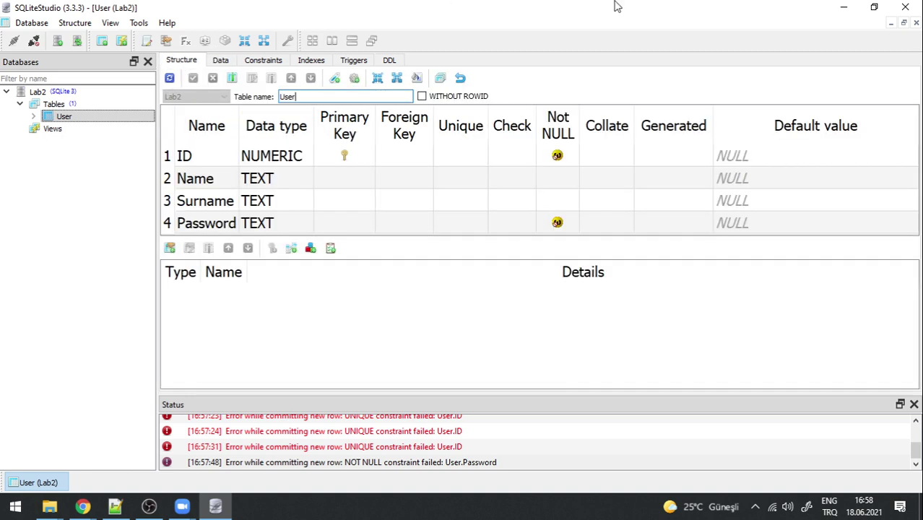
pyautogui.moveTo(82, 506)
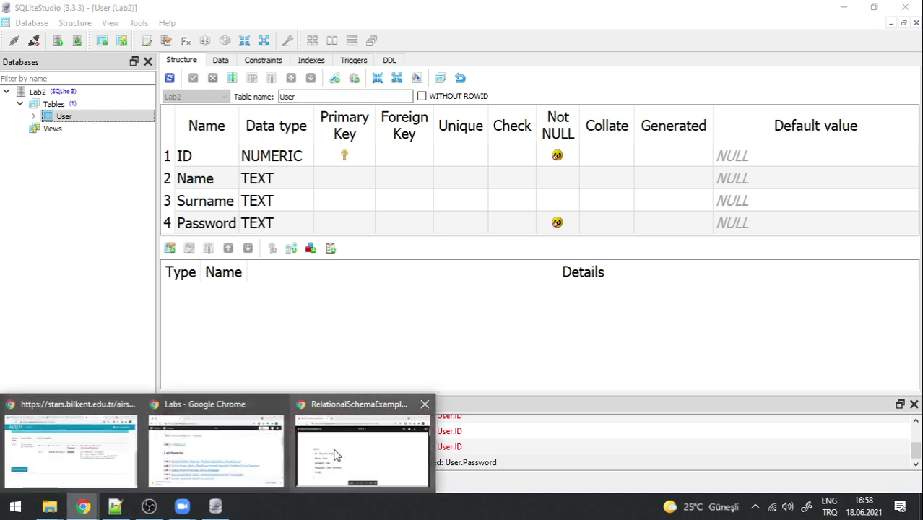
pyautogui.click(333, 451)
pyautogui.scroll(-3, 445, 347)
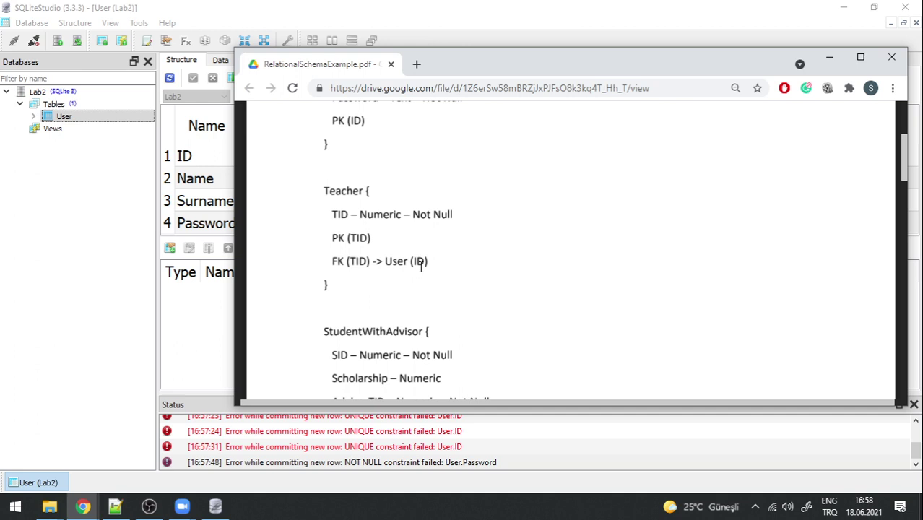
pyautogui.click(383, 6)
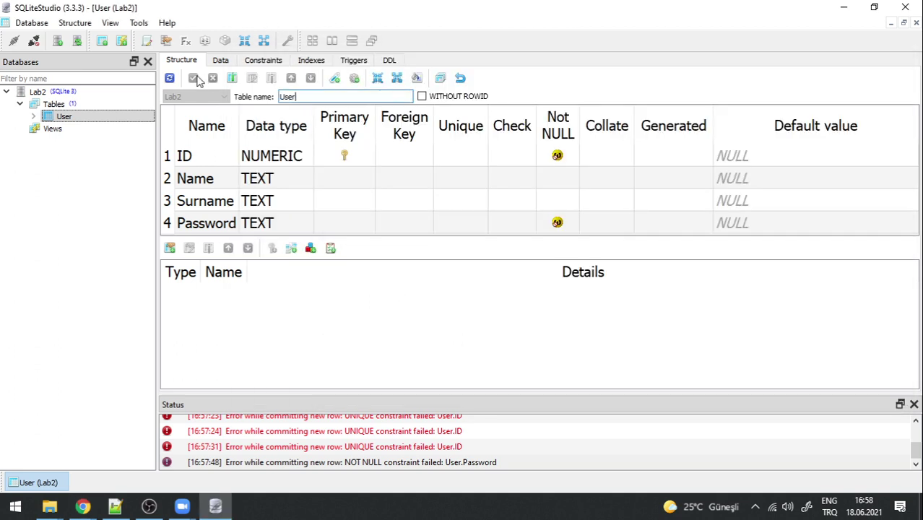
# Step: Create a new table in Lab2 named Teacher
pyautogui.moveTo(62, 126)
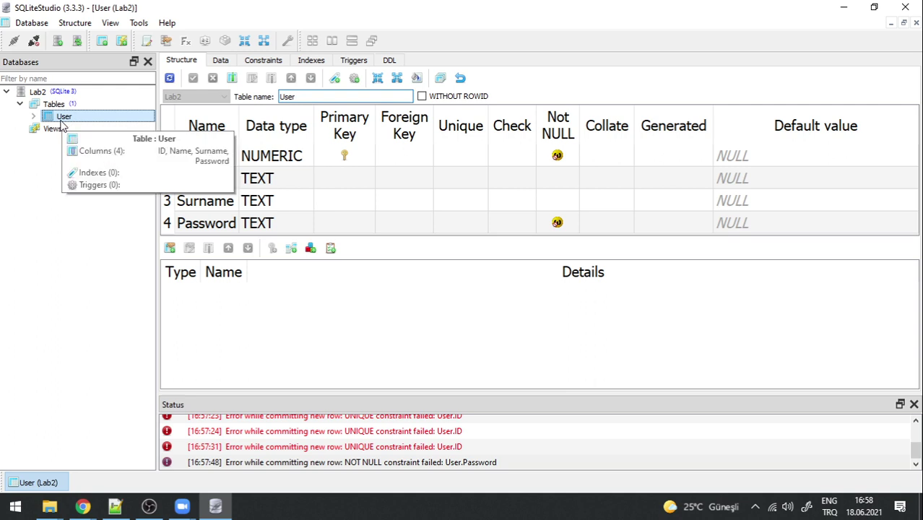
pyautogui.click(101, 42)
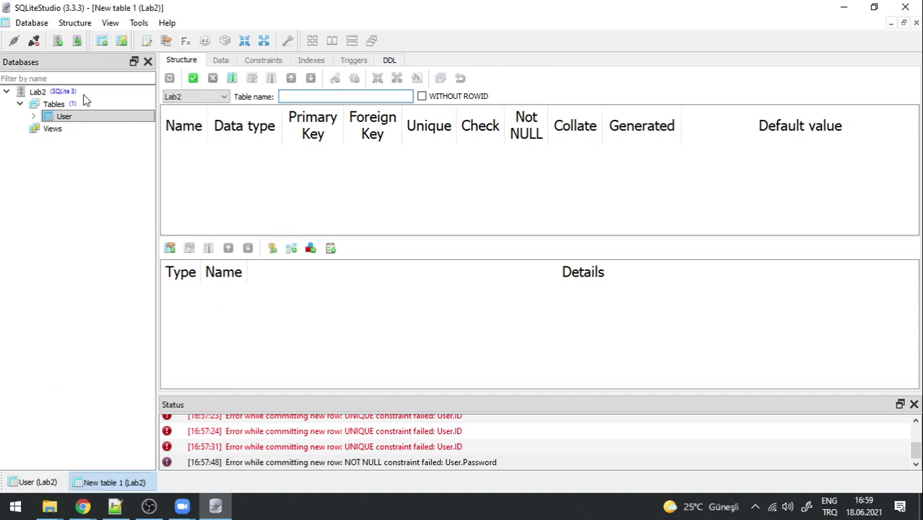
pyautogui.write('Teacher')
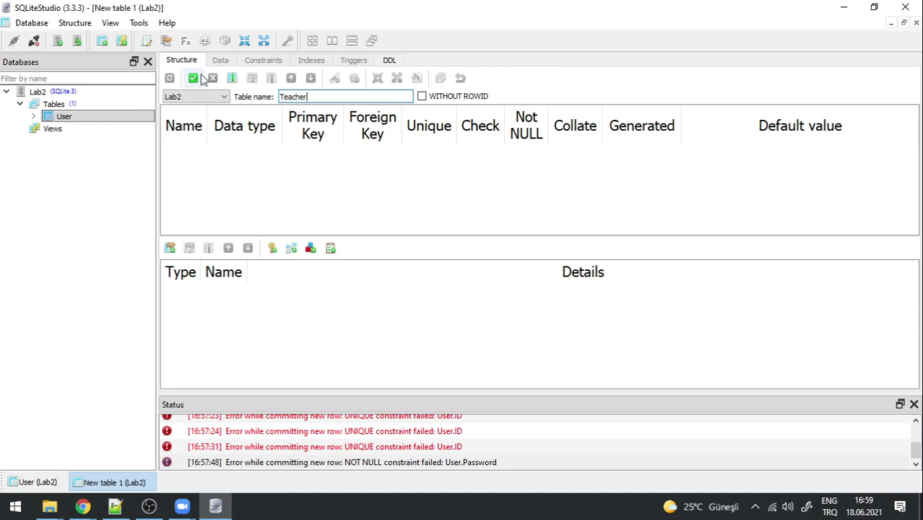
# Step: Add Teacher's first column TID as a NUMERIC primary key
pyautogui.click(229, 81)
pyautogui.write('TID')
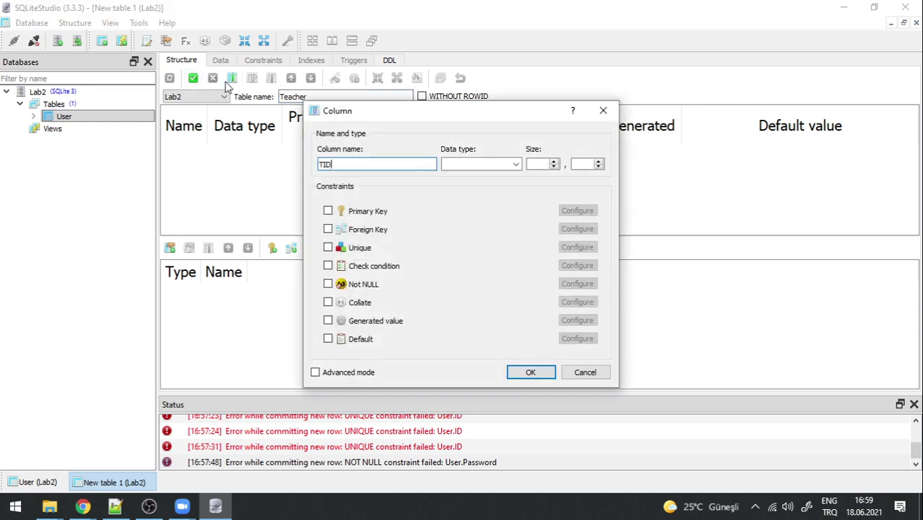
pyautogui.click(329, 210)
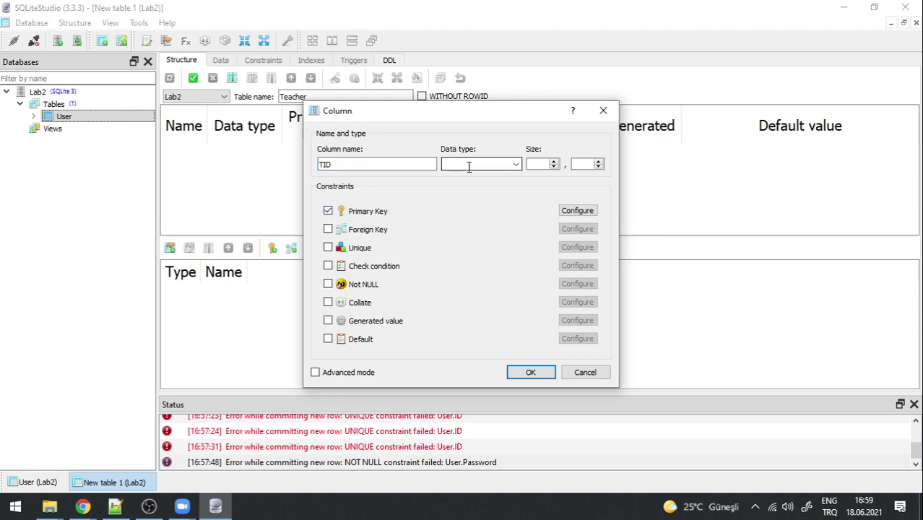
pyautogui.click(516, 167)
pyautogui.press('n')
pyautogui.press('u')
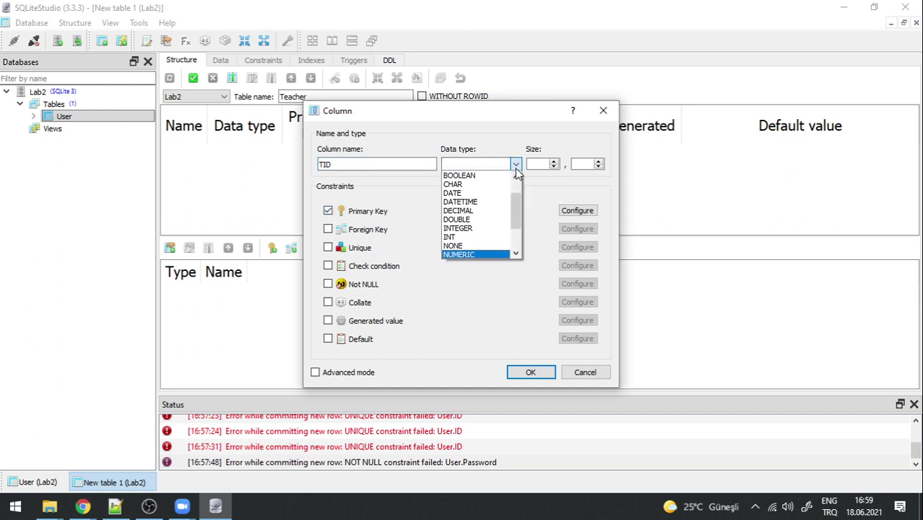
pyautogui.click(469, 255)
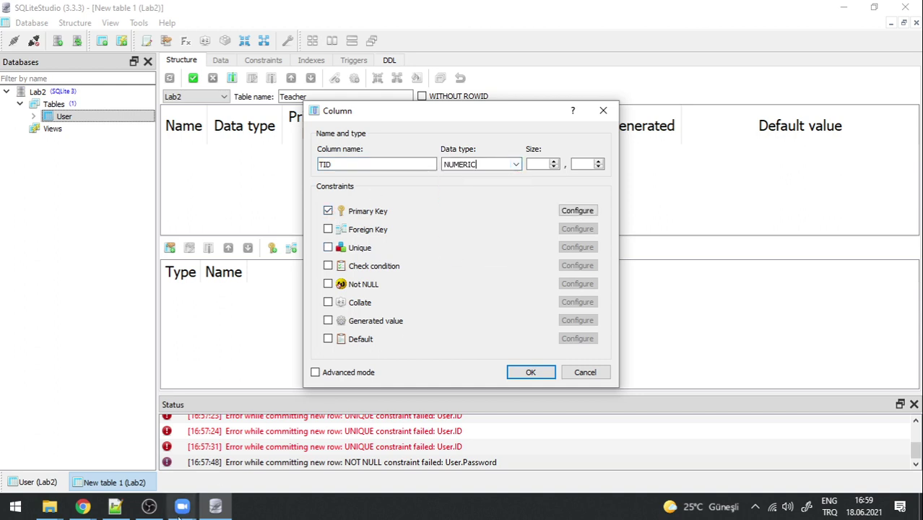
pyautogui.moveTo(82, 506)
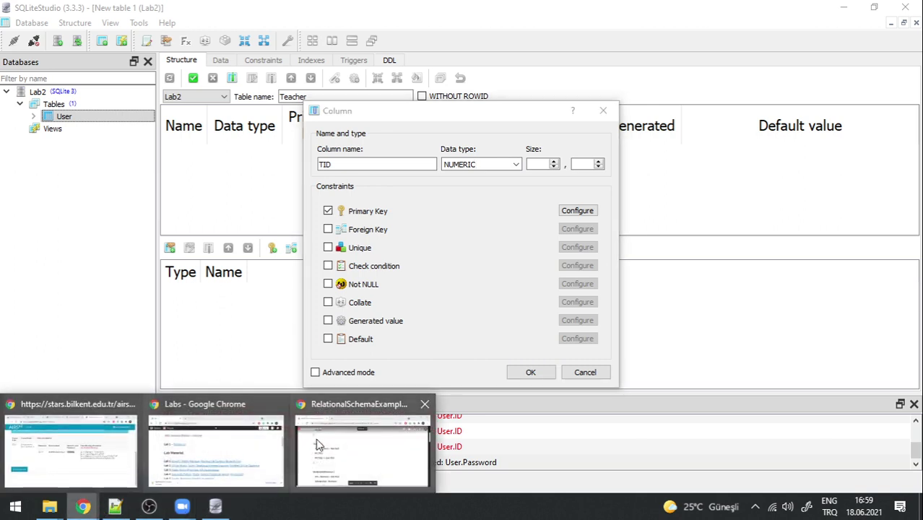
pyautogui.click(361, 473)
pyautogui.scroll(3, 385, 214)
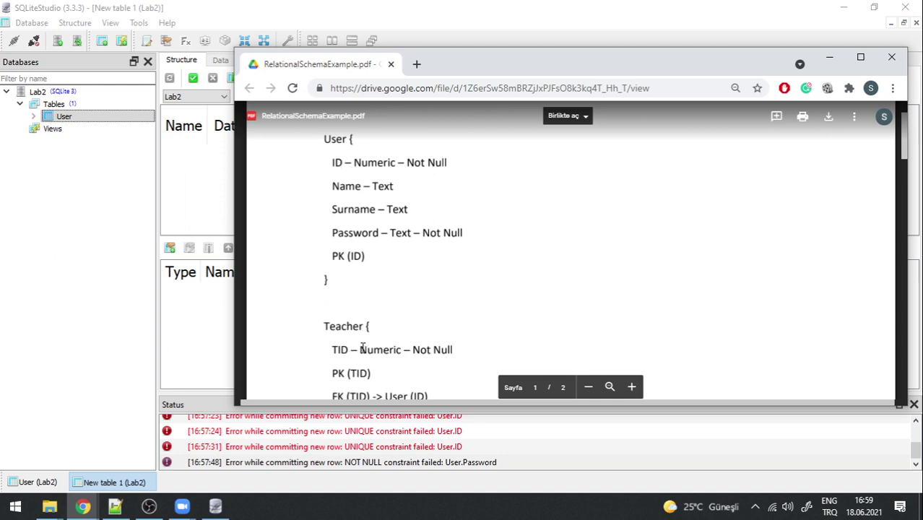
pyautogui.scroll(-3, 358, 347)
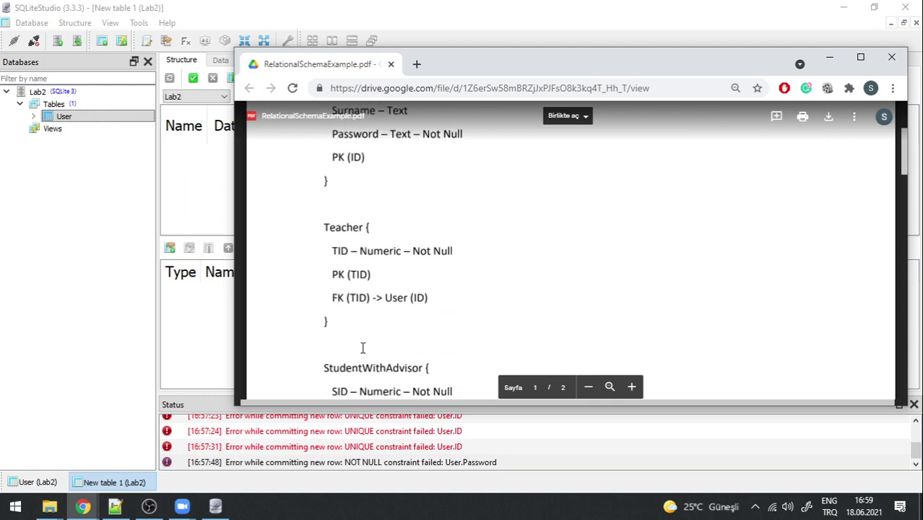
pyautogui.click(412, 5)
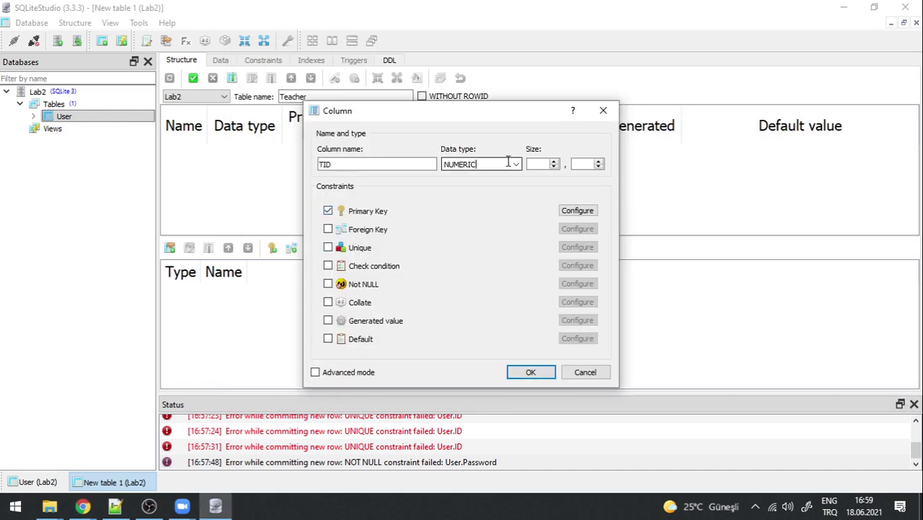
# Step: Enable Foreign Key on TID, with foreign table User and foreign column ID
pyautogui.click(328, 230)
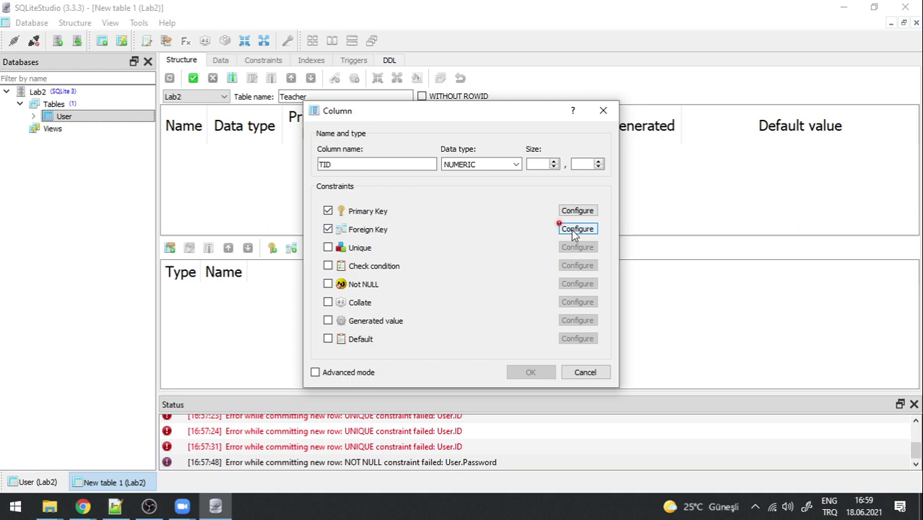
pyautogui.click(574, 230)
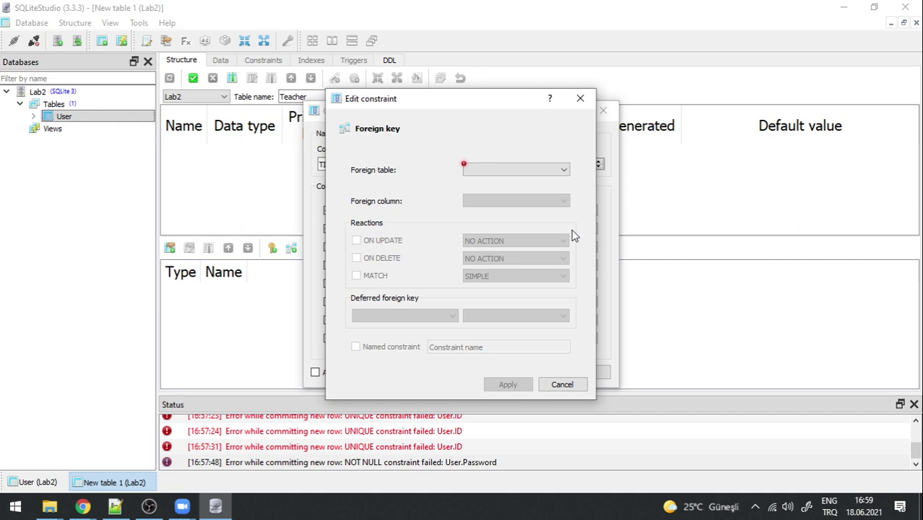
pyautogui.click(518, 170)
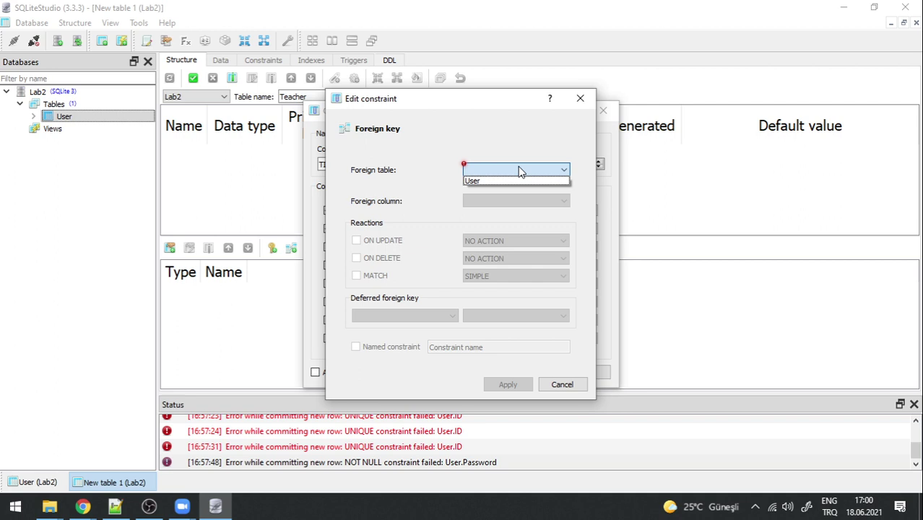
pyautogui.click(510, 181)
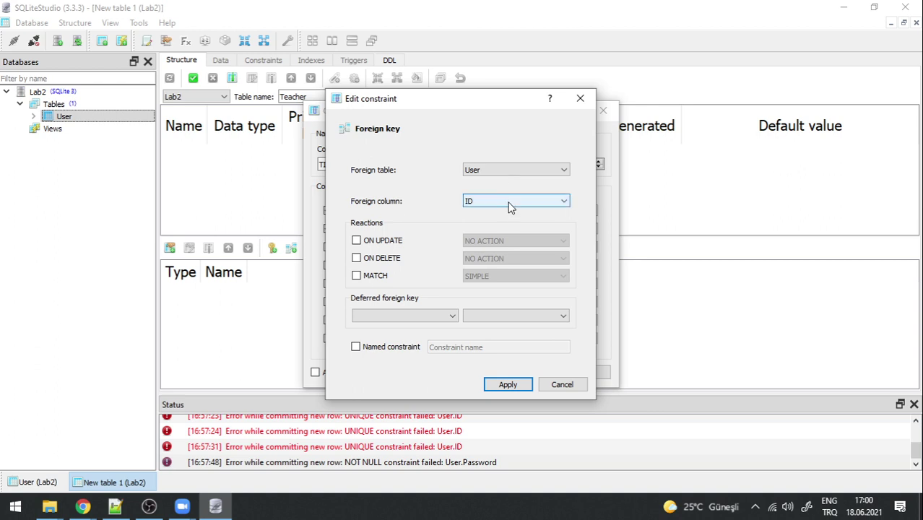
pyautogui.click(509, 203)
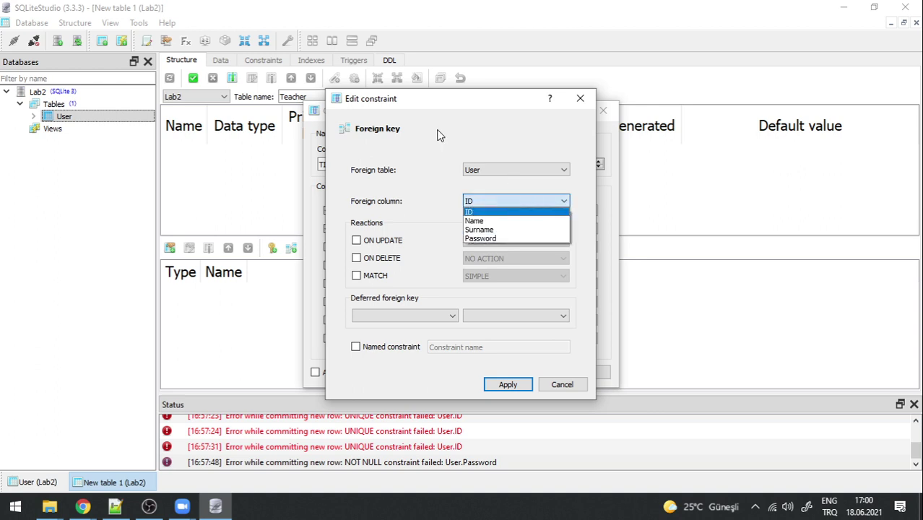
pyautogui.click(508, 209)
pyautogui.moveTo(428, 101); pyautogui.dragTo(410, 192)
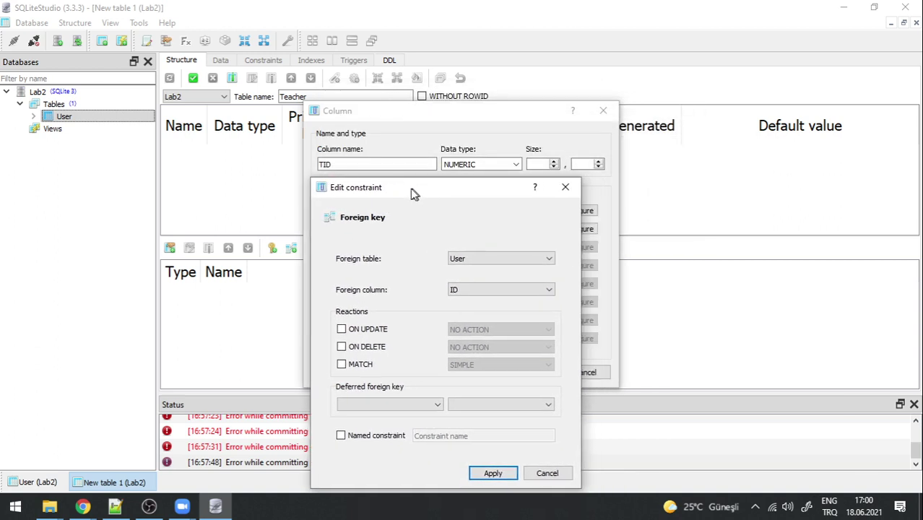
pyautogui.click(462, 291)
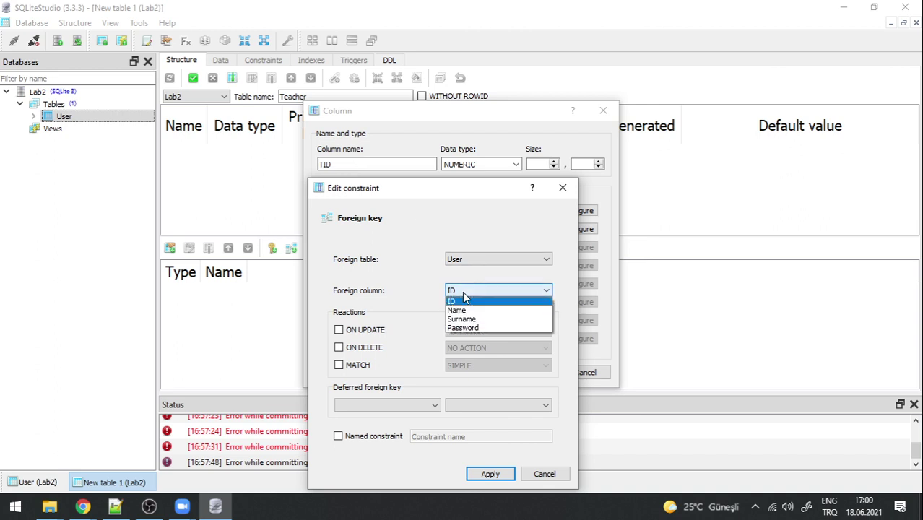